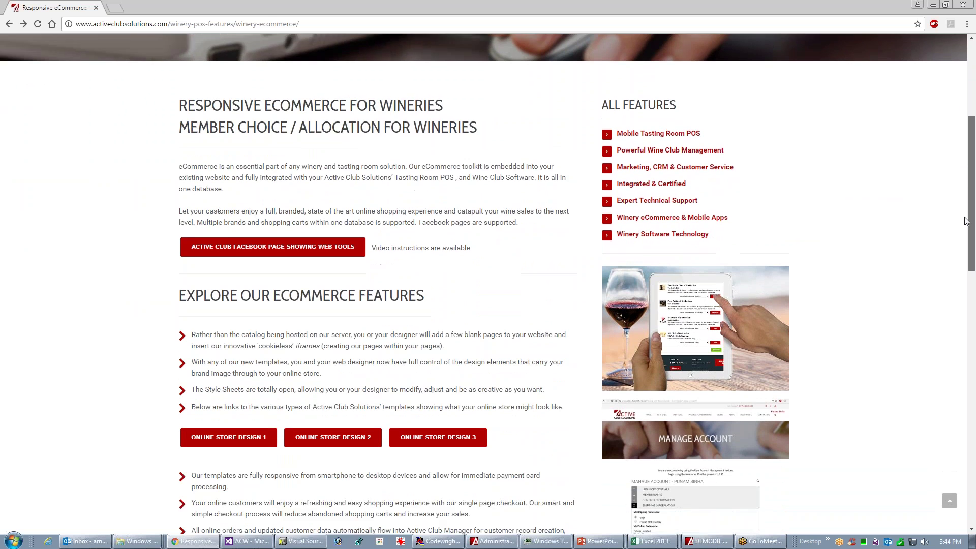
Open the Member Choice / Allocation demo from the club signup and account management section of the winery eCommerce page.
scroll(970, 234, "down", 2)
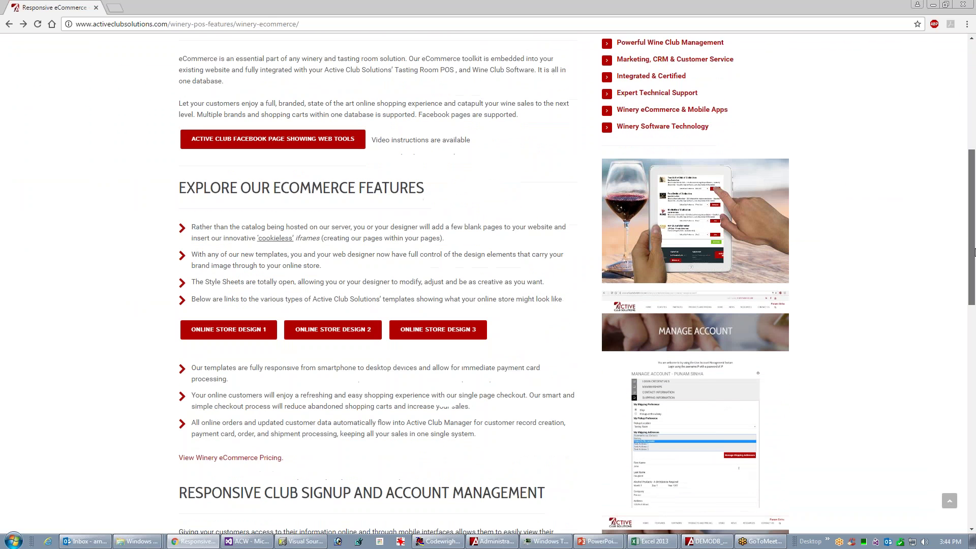
left_click_drag(974, 263, 974, 295)
scroll(974, 295, "down", 1)
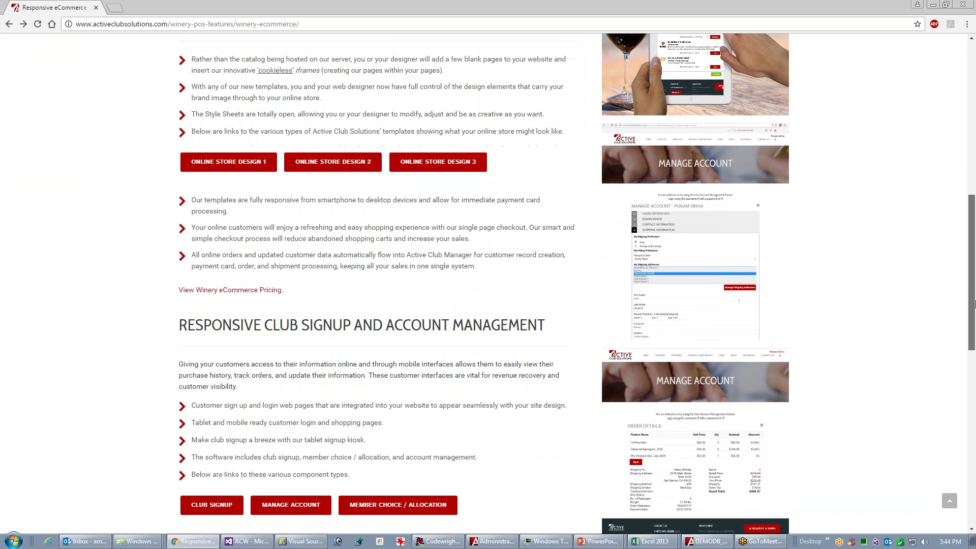
left_click_drag(974, 294, 974, 337)
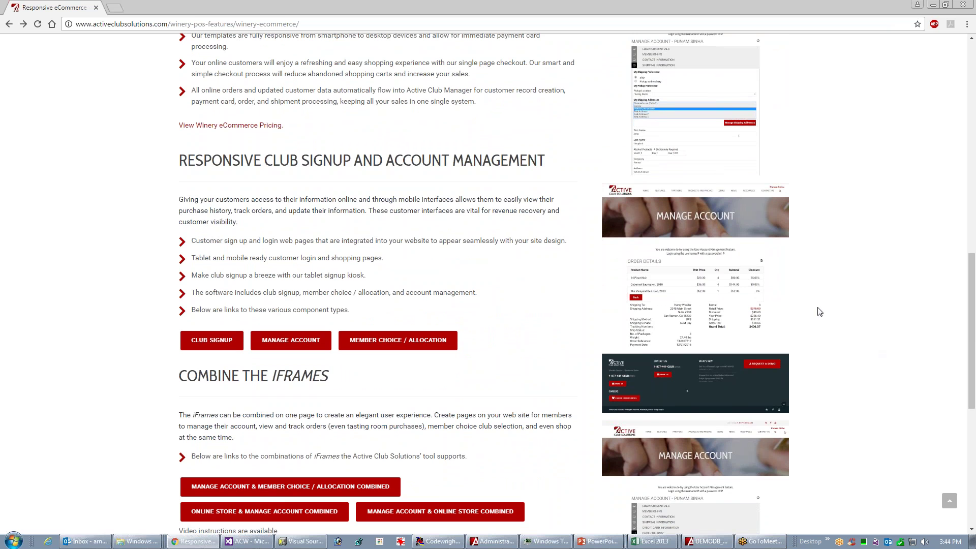
left_click(390, 344)
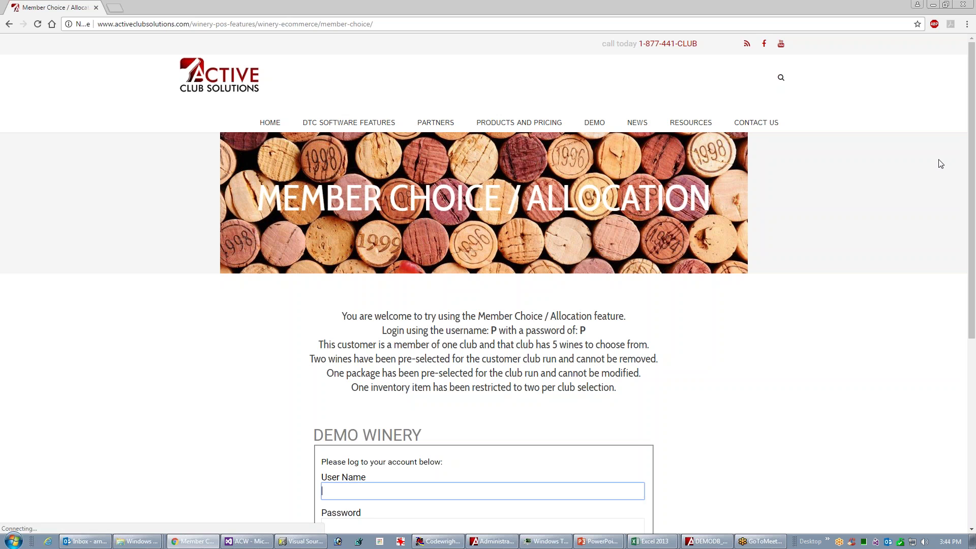
Log in to the Demo Winery member account with the demo user name and account password given on the page.
scroll(973, 154, "down", 2)
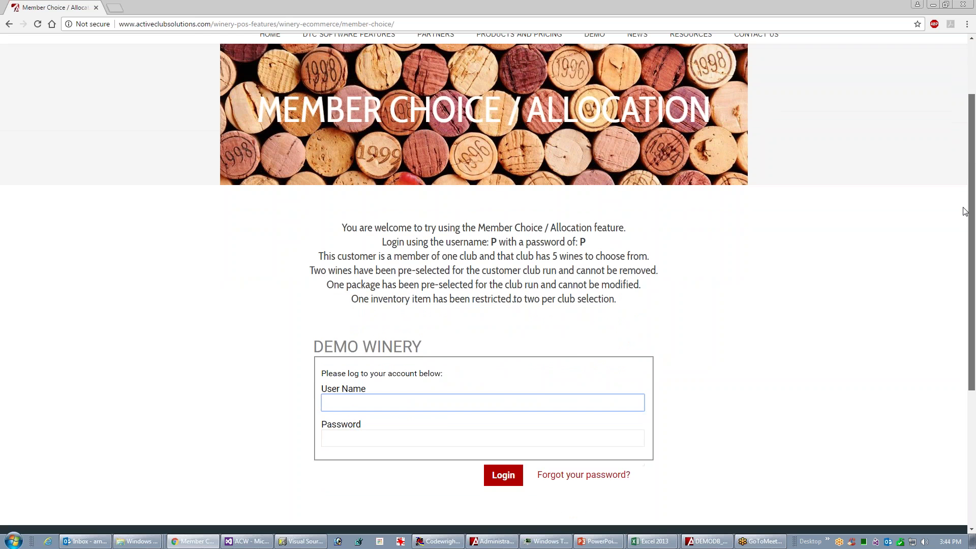
type("p")
key("Tab")
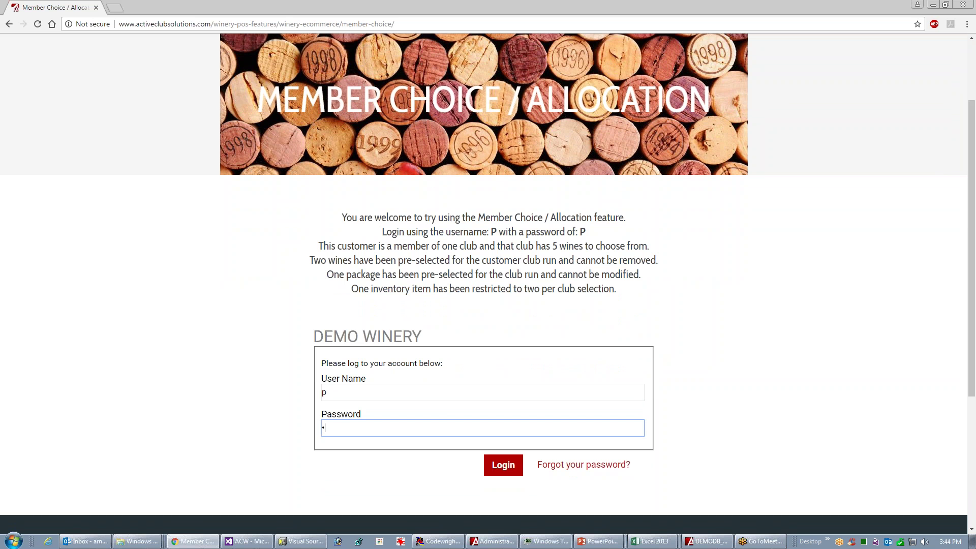
left_click_drag(493, 232, 586, 233)
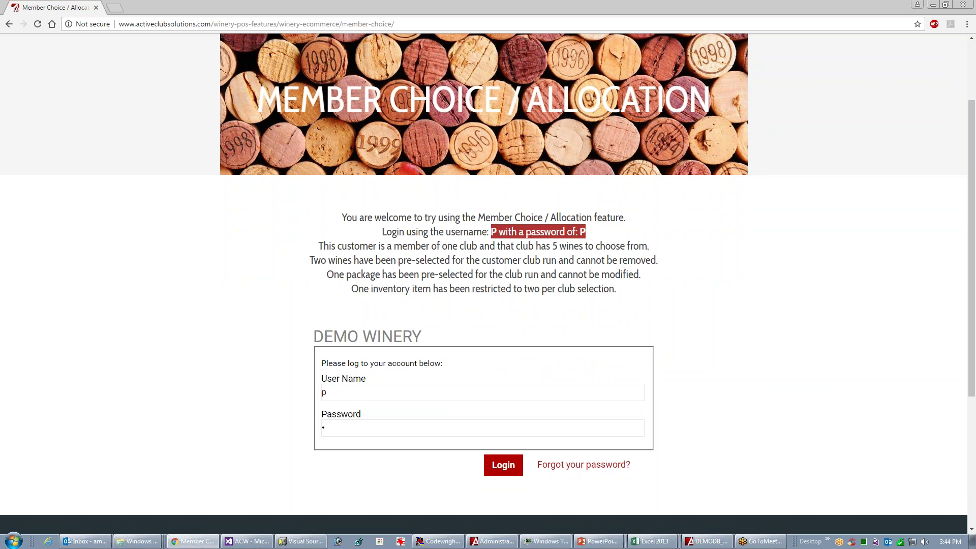
left_click(632, 243)
left_click(508, 476)
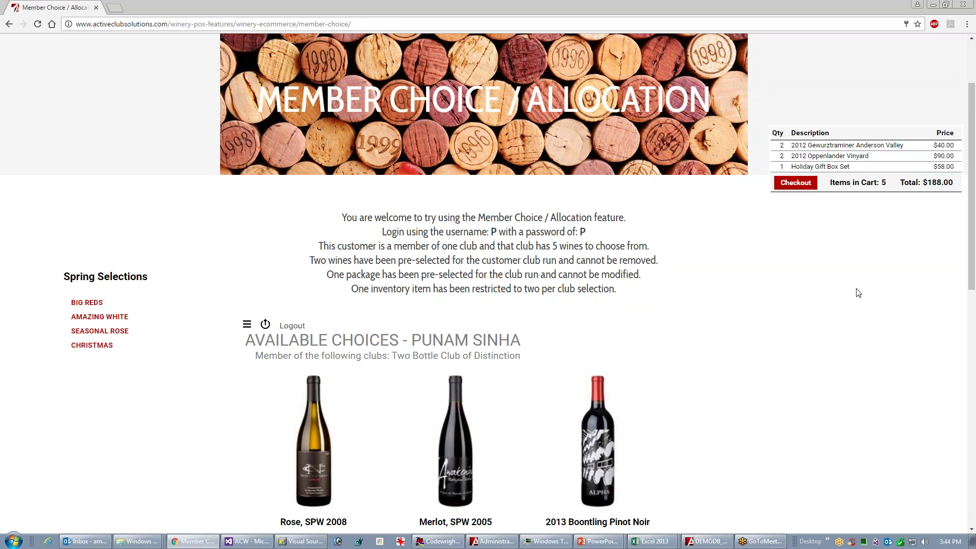
In the checkout cart, set the quantities of 2012 Gewurztraminer Anderson Valley and 2012 Oppenlander Vinyard to 1 and update the selection cart.
left_click_drag(974, 192, 958, 255)
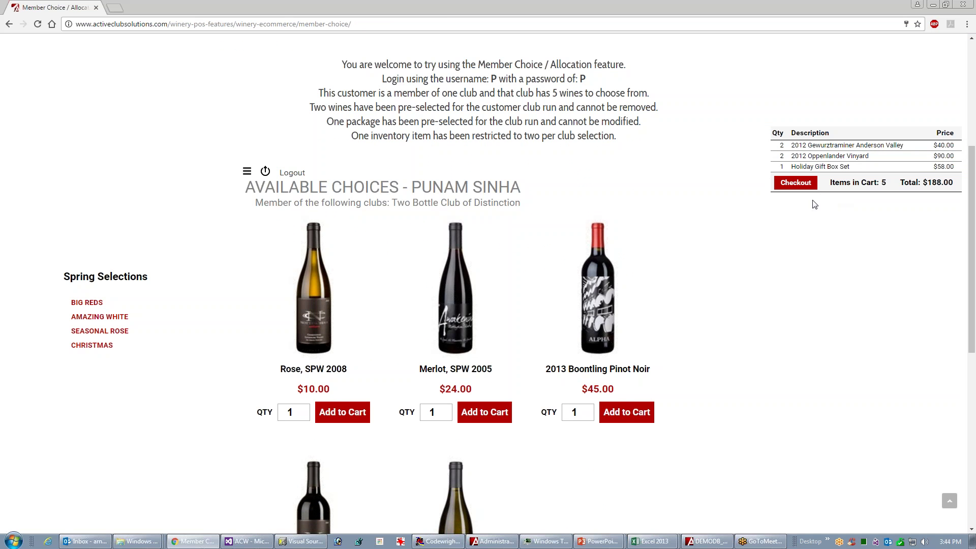
left_click(795, 183)
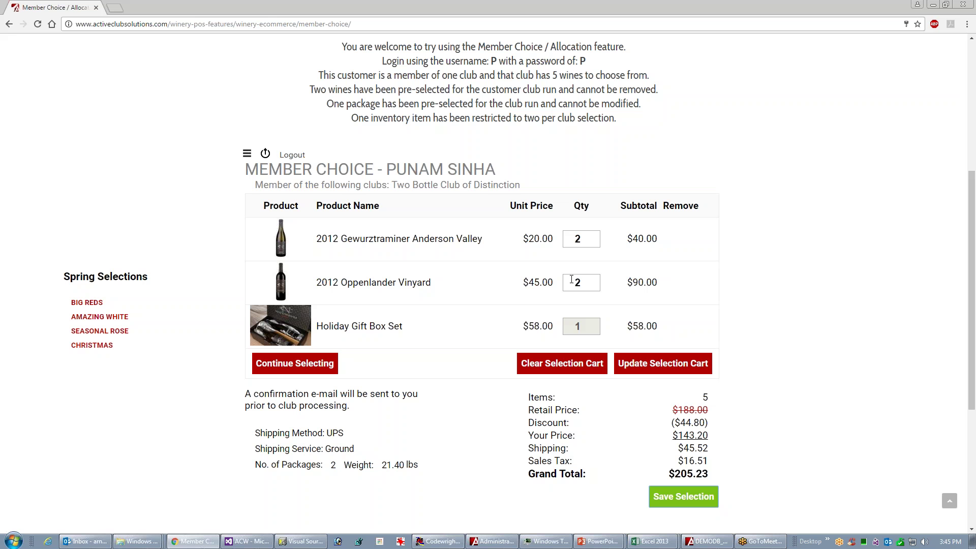
left_click(590, 285)
left_click(590, 241)
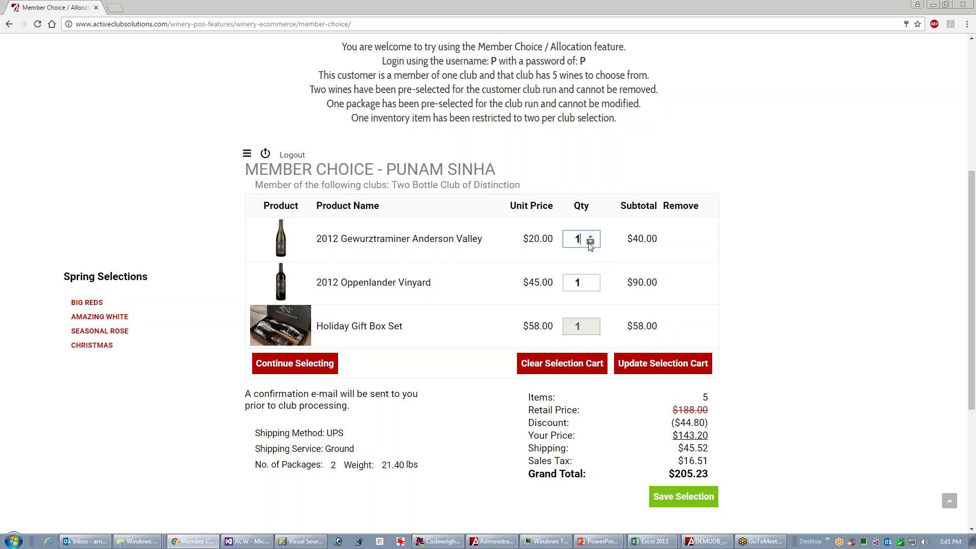
left_click(669, 368)
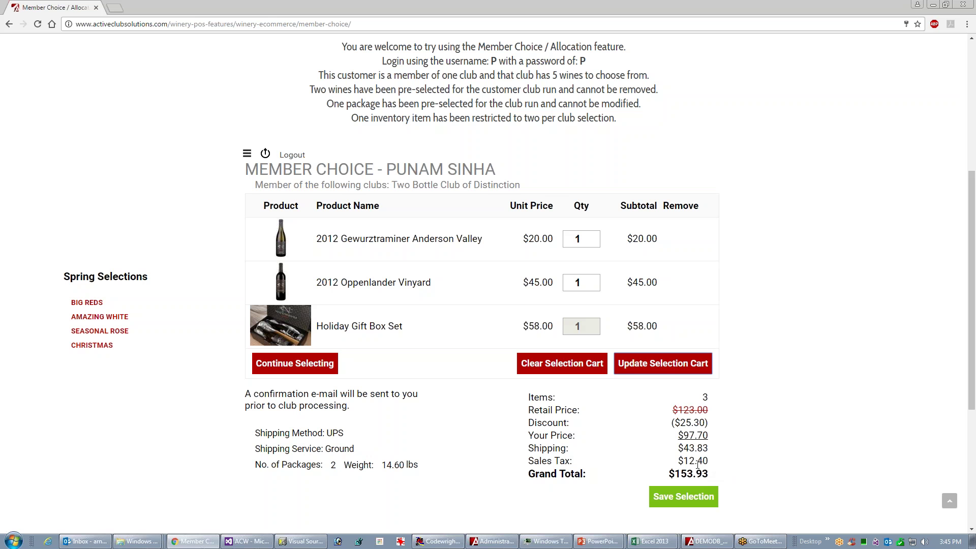
Return to the available choices and view the Big Reds and Amazing White categories, followed by all Spring Selections.
mouse_move(696, 461)
left_click(296, 369)
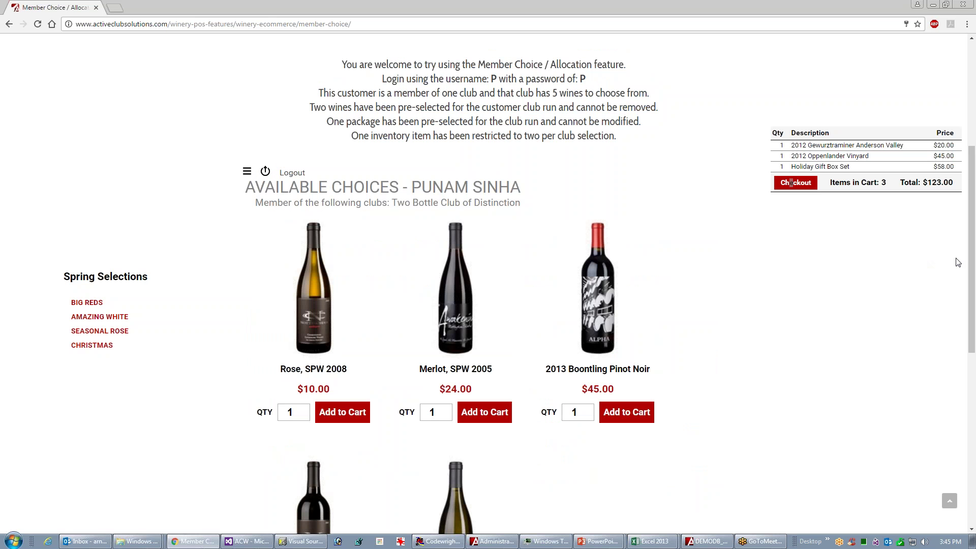
left_click_drag(974, 265, 974, 306)
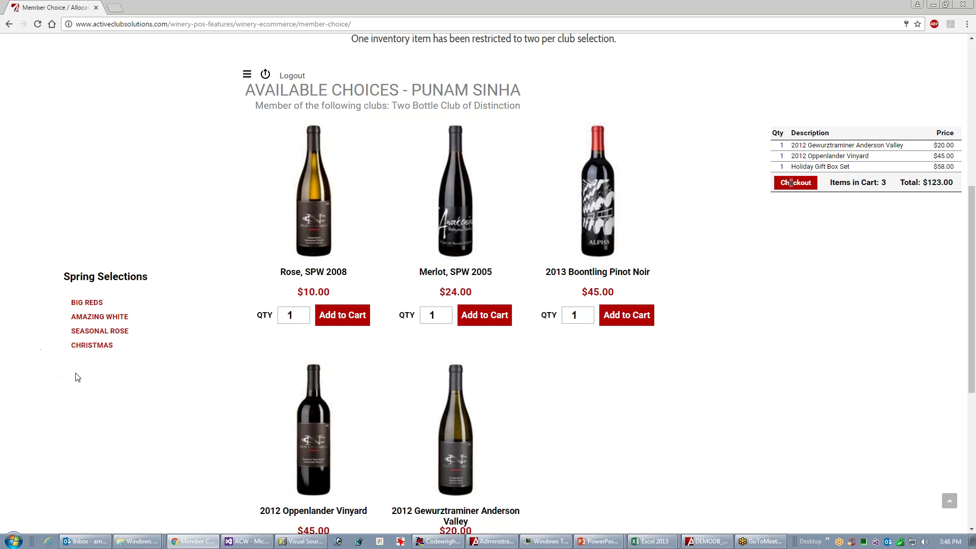
left_click(91, 303)
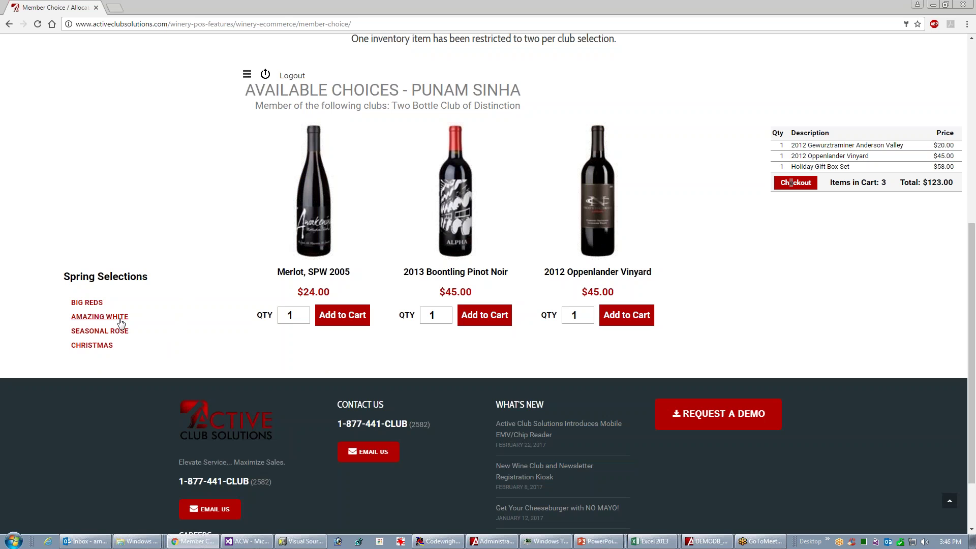
left_click(120, 319)
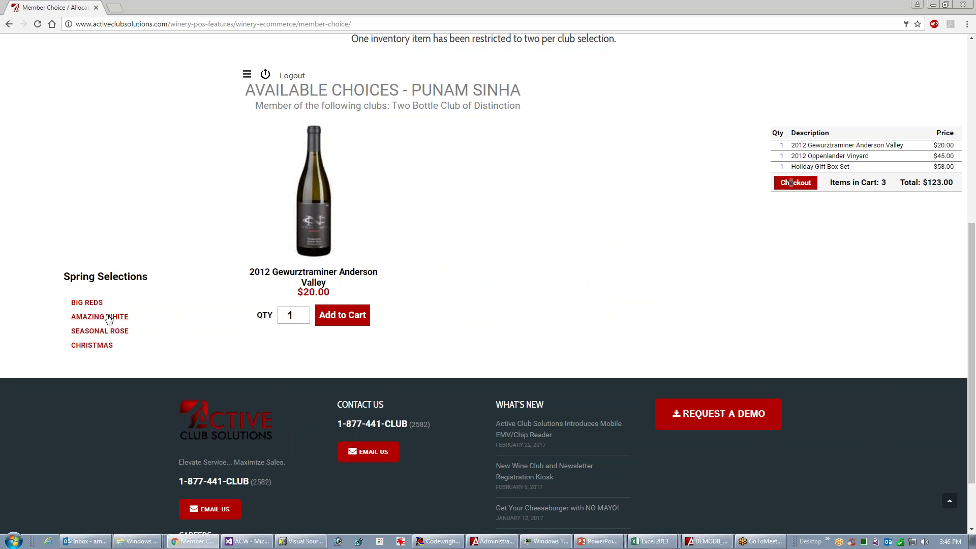
left_click(113, 280)
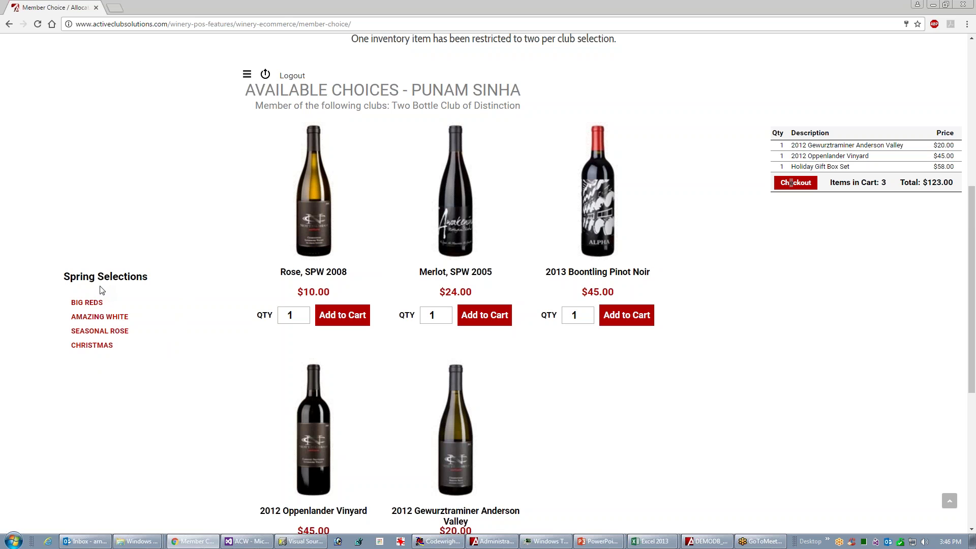
Add one Rose, SPW 2008 to the cart and try to add three Merlot, SPW 2005, dismissing the quantity notice.
left_click(351, 320)
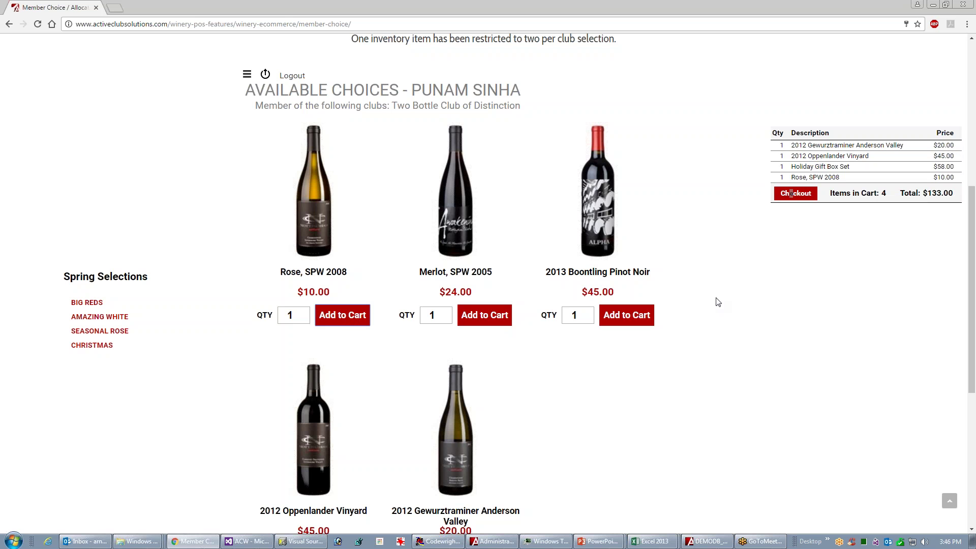
left_click(484, 317)
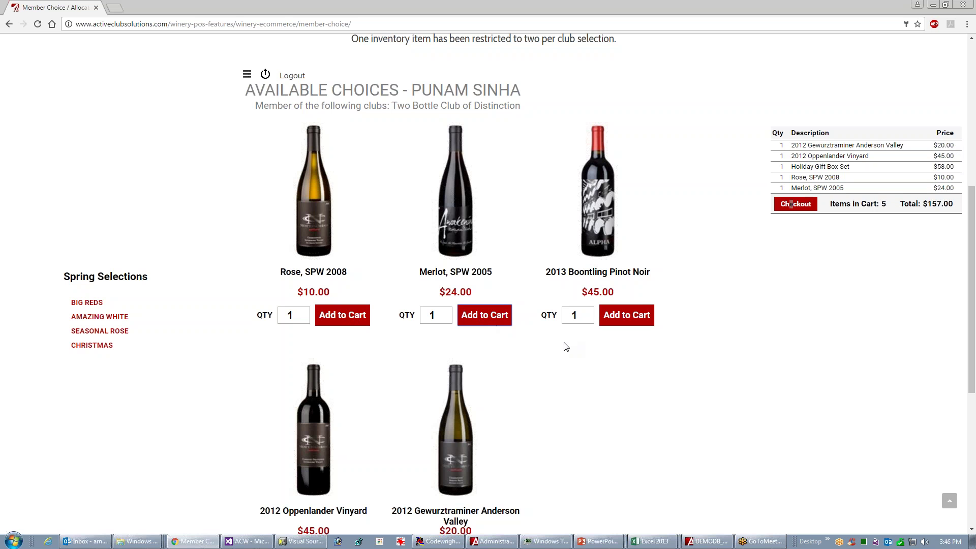
left_click(486, 317)
left_click(489, 316)
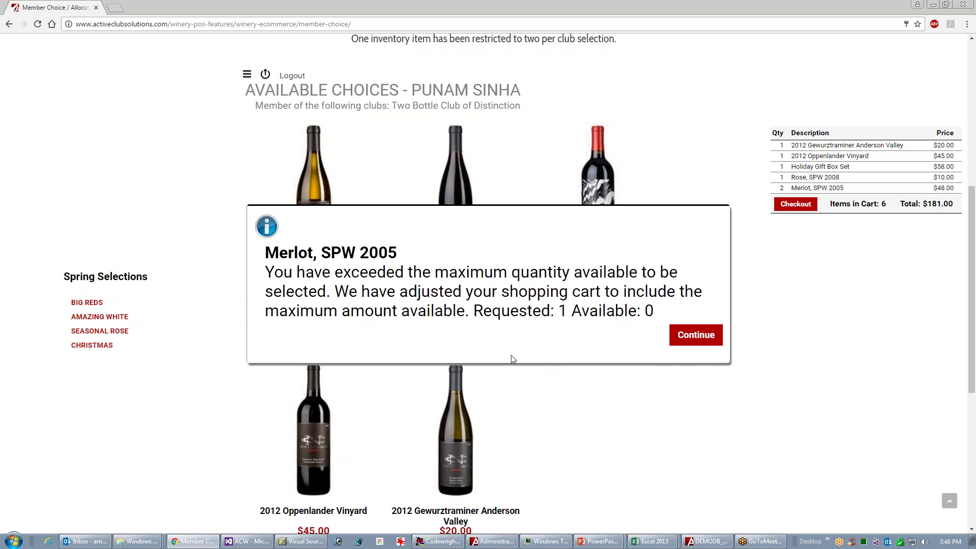
left_click(681, 338)
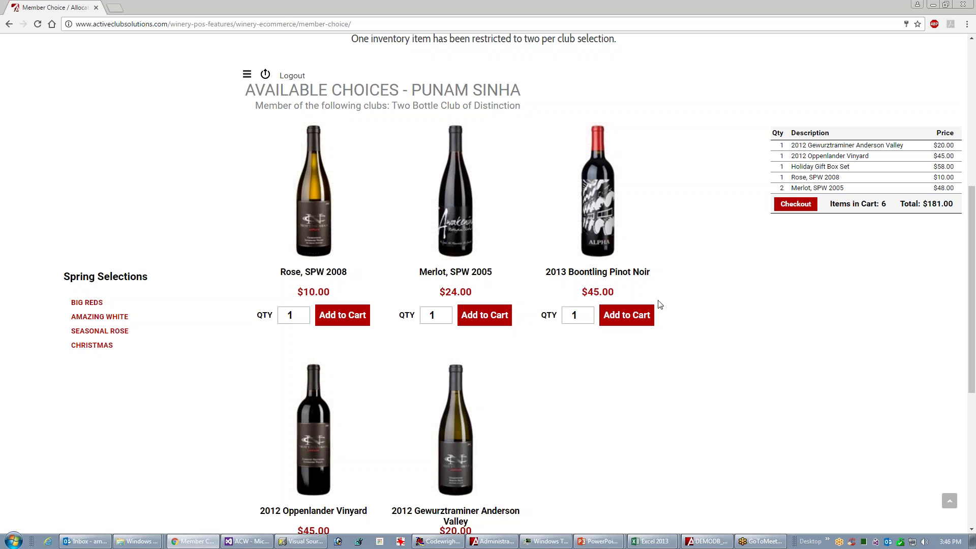
Open the checkout cart and remove Rose, SPW 2008 and Merlot, SPW 2005 from it.
left_click(802, 206)
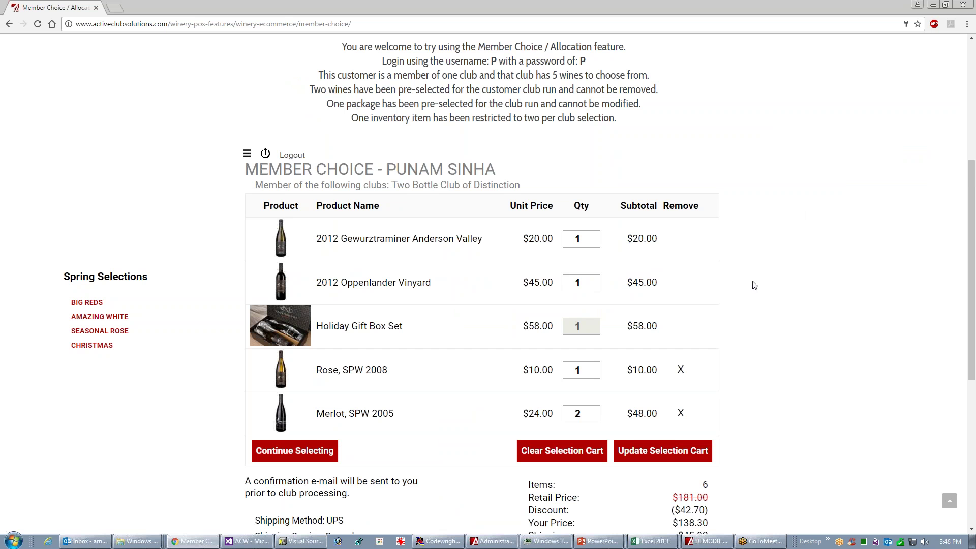
left_click(680, 369)
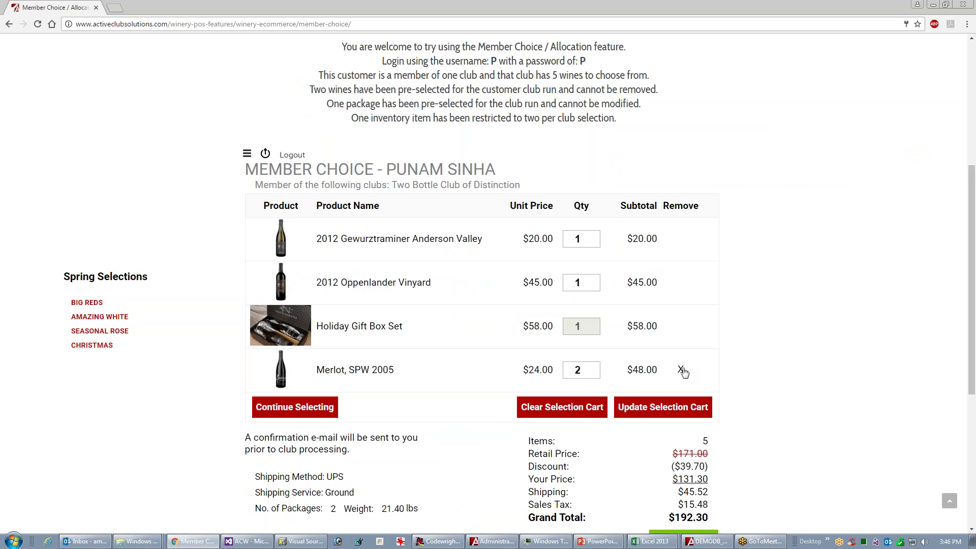
left_click(681, 370)
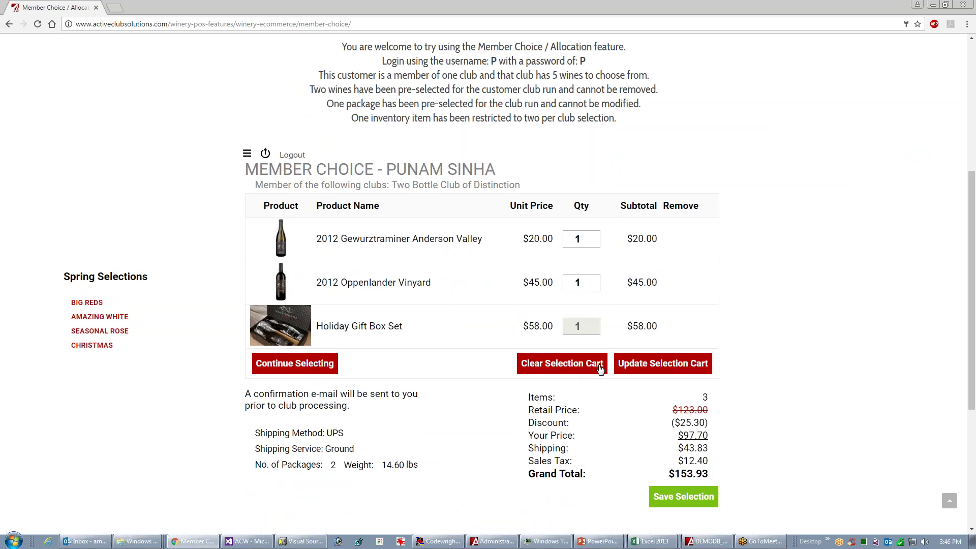
Add one Rose, SPW 2008, one Merlot, SPW 2005 and one 2013 Boontling Pinot Noir, and clear the selection cart from checkout.
left_click(311, 367)
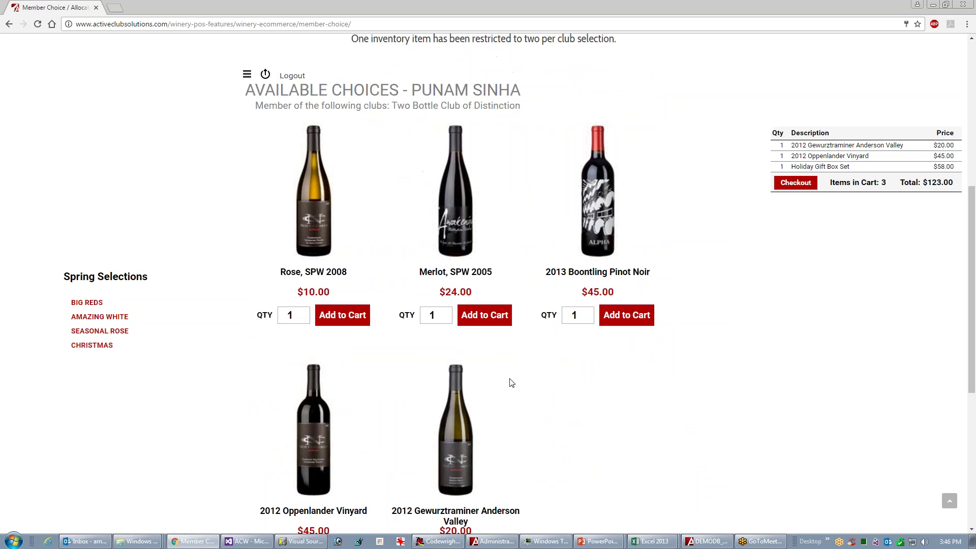
left_click(331, 318)
left_click(494, 321)
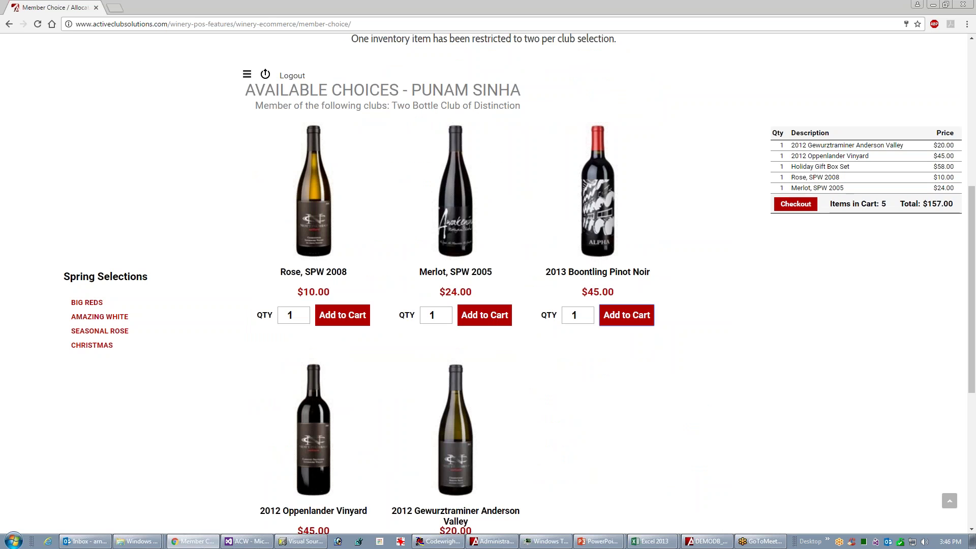
left_click(791, 208)
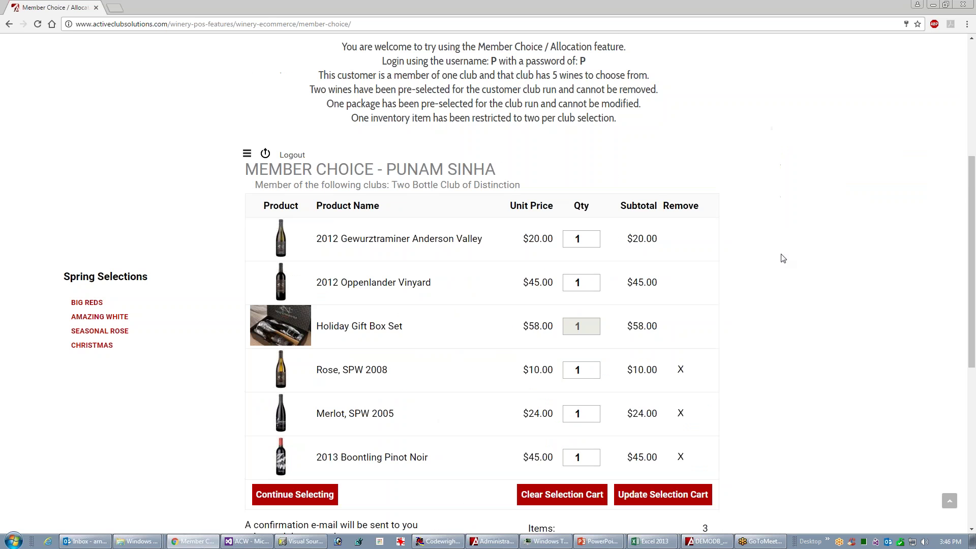
left_click(554, 499)
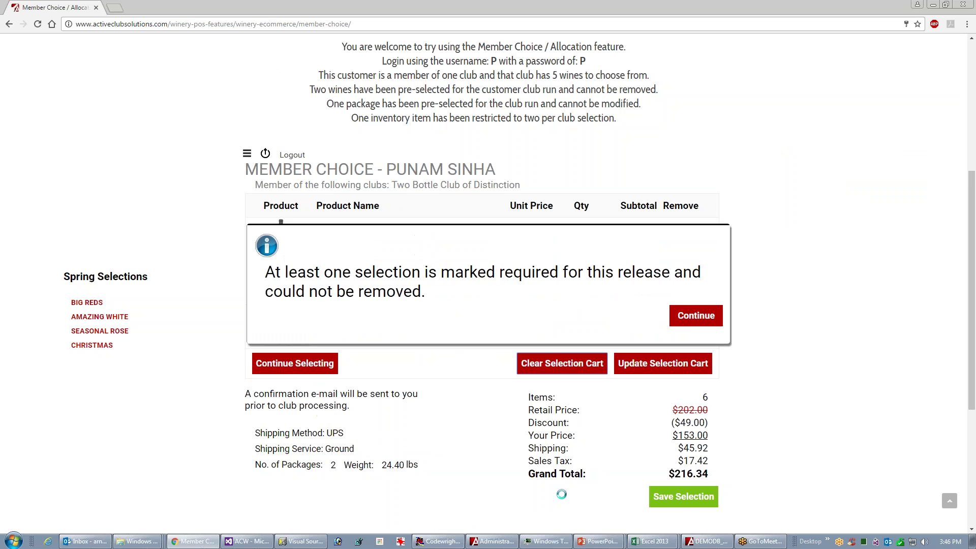
left_click(694, 316)
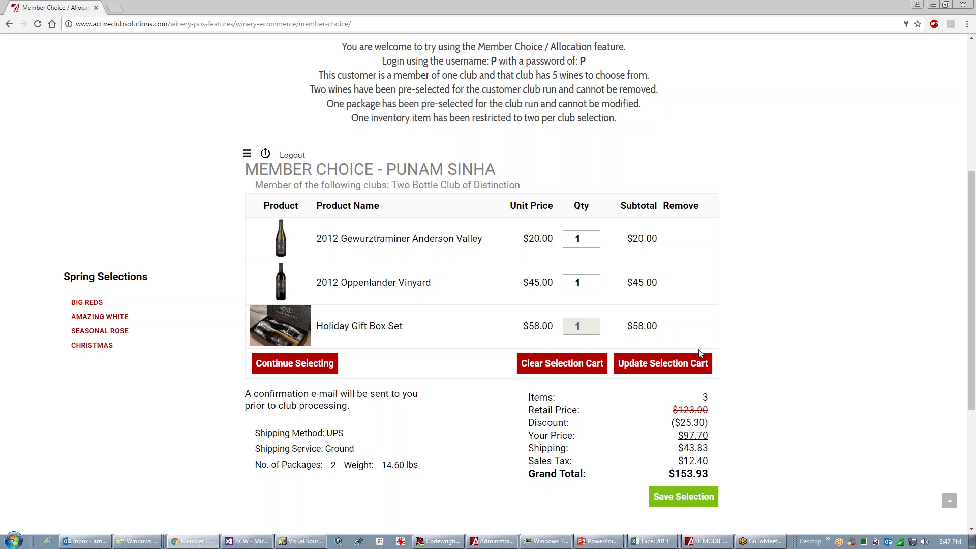
Continue selecting, add one each of Rose, SPW 2008, Merlot, SPW 2005 and 2013 Boontling Pinot Noir, and open the checkout cart.
left_click(294, 369)
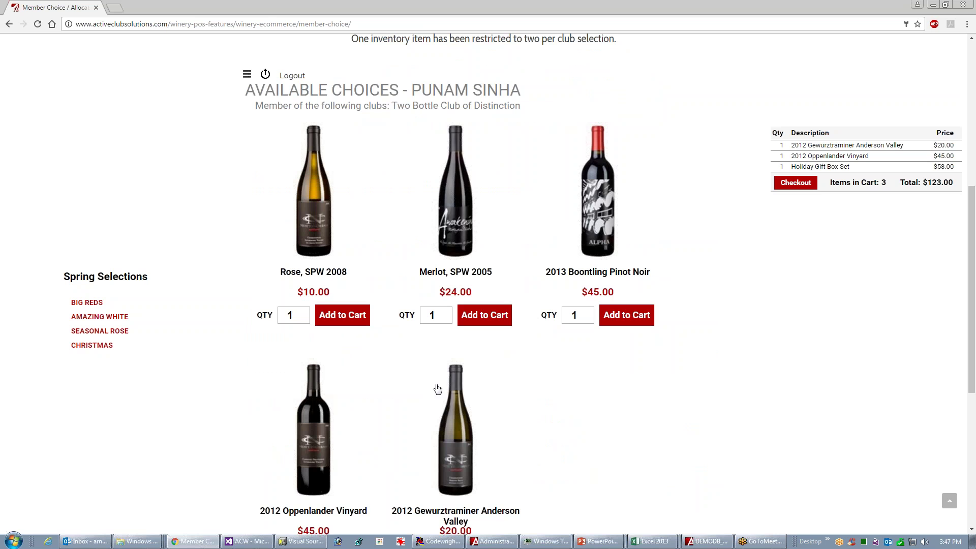
left_click(343, 317)
left_click(489, 317)
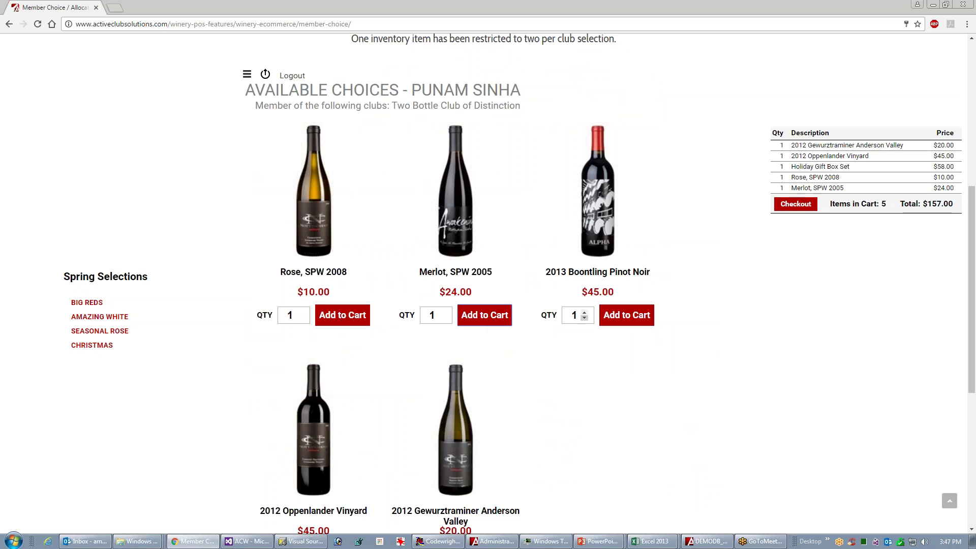
left_click(644, 322)
left_click(791, 215)
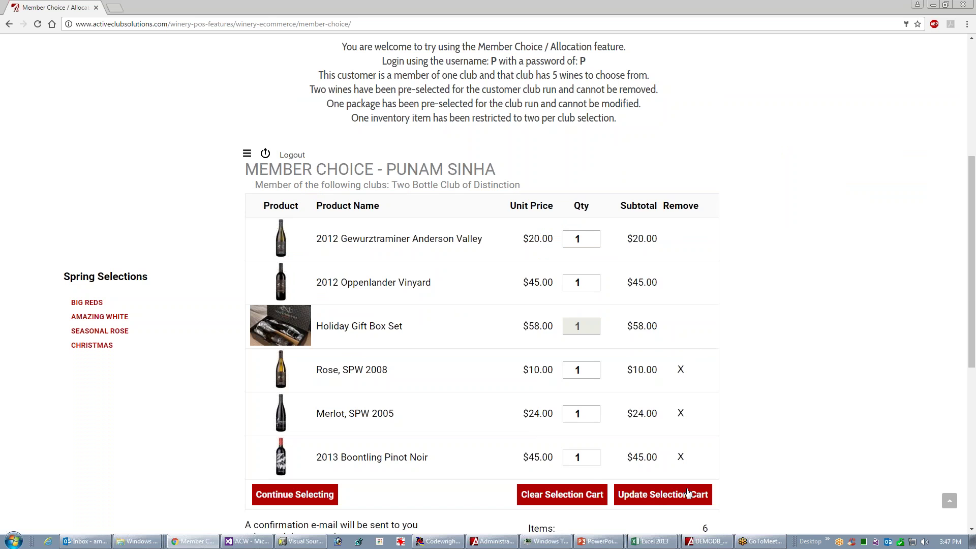
Switch to the DEMODB_3 Administration Server and examine the customer's pending 2012 Oppenlander Vinyard and 2012 Gewurztraminer selections.
left_click(706, 541)
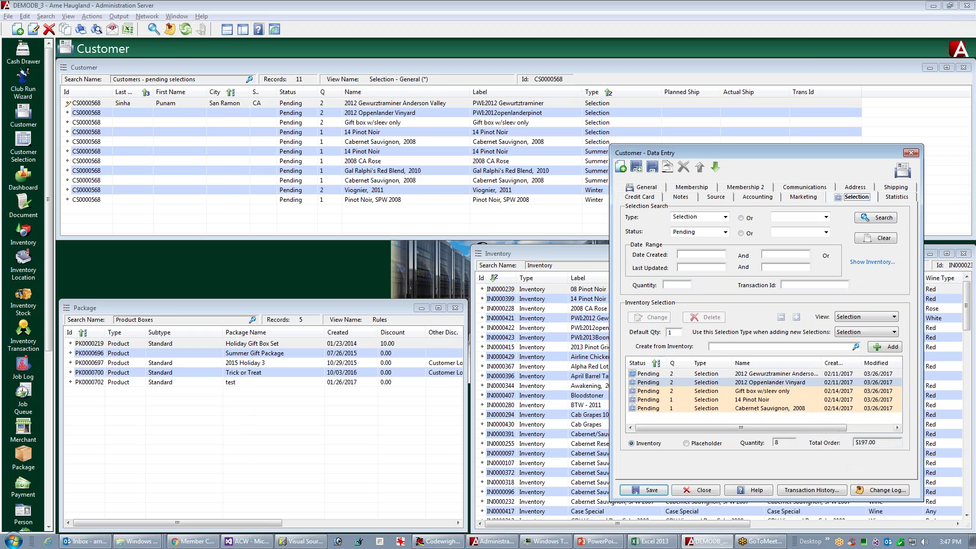
left_click(699, 395)
left_click(766, 384)
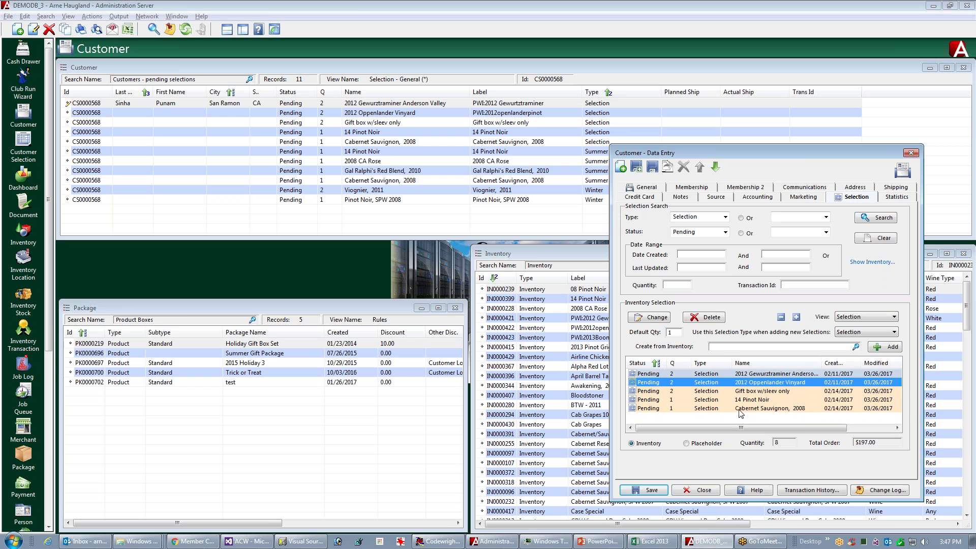
left_click(743, 376)
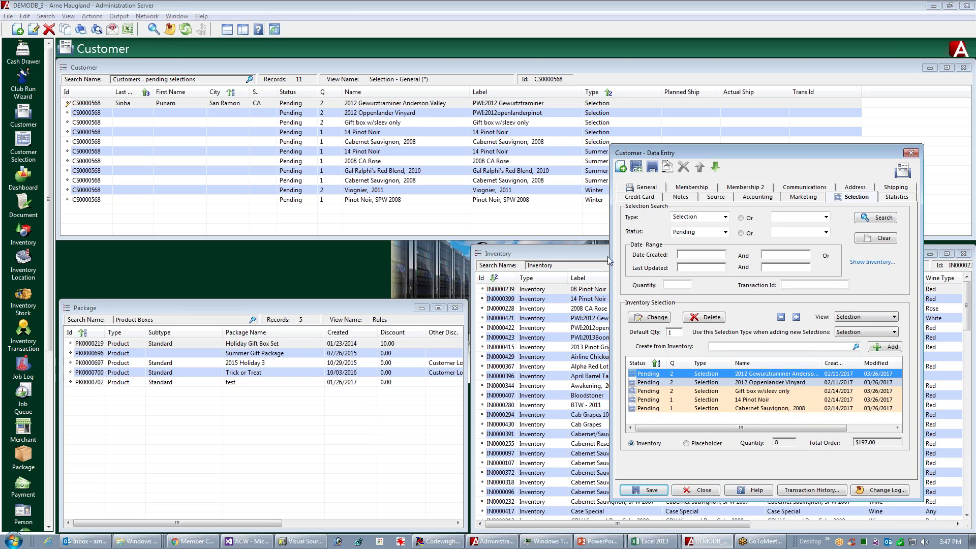
Close the customer's data entry record and return to the list of pending selections.
left_click_drag(664, 154, 676, 152)
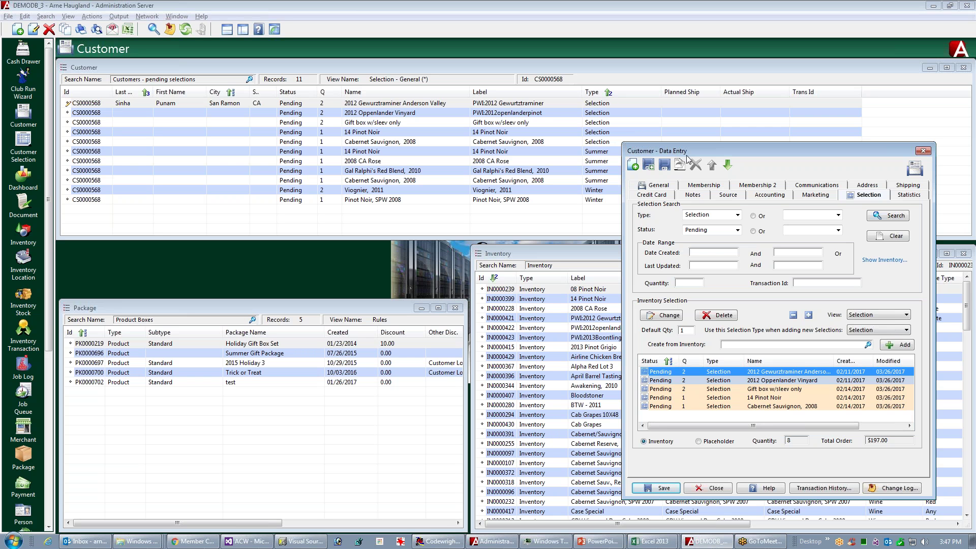
left_click(923, 152)
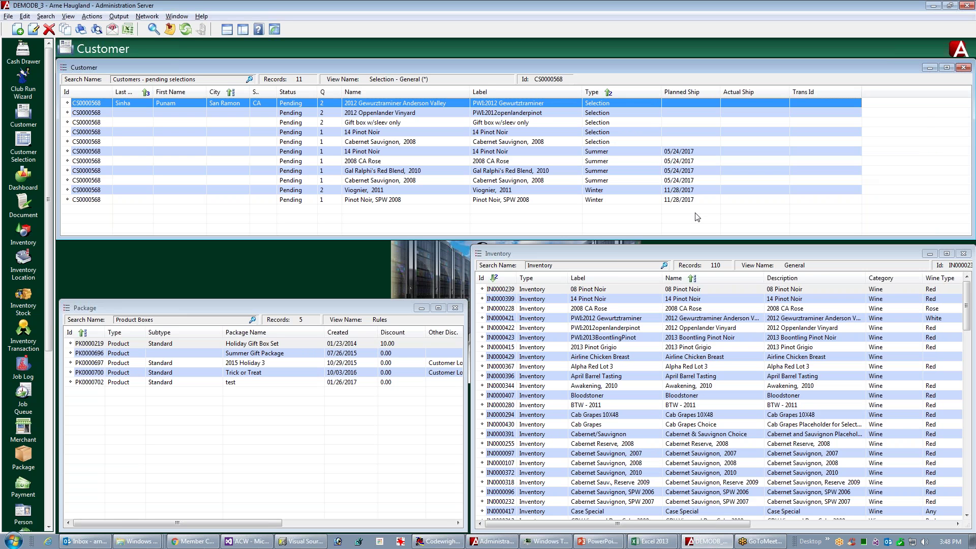
left_click(601, 154)
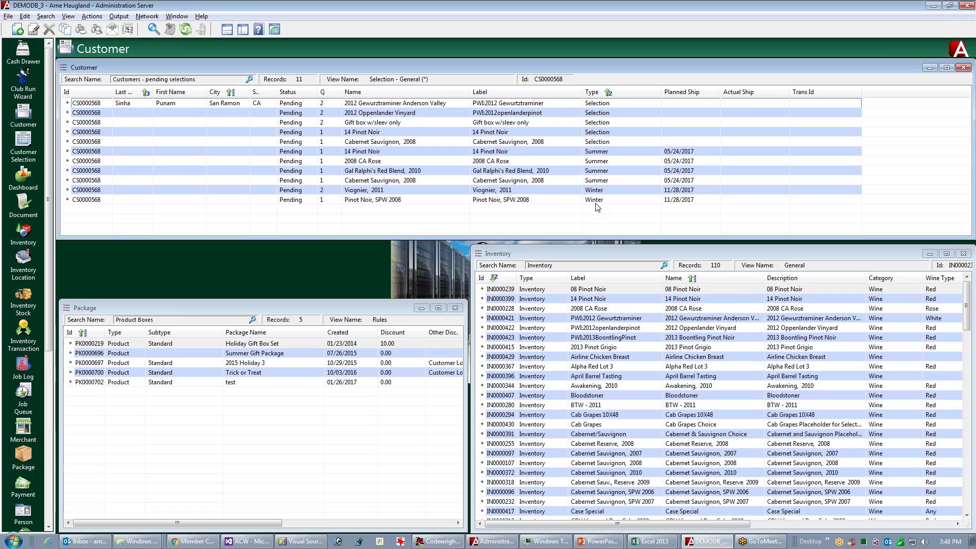
Switch to the Member Choice page in Chrome and save the current selection, acknowledging the confirmation.
key("alt+Tab")
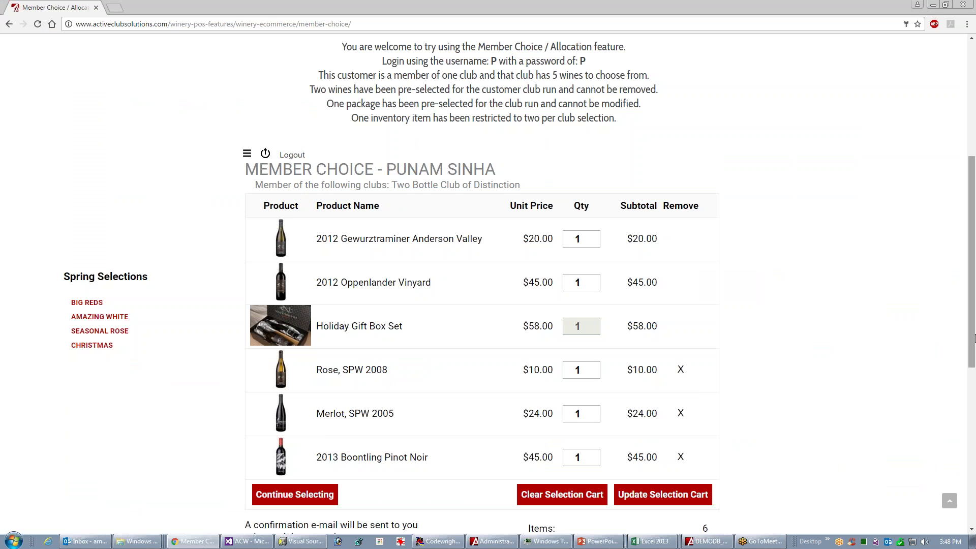
left_click_drag(972, 338, 963, 394)
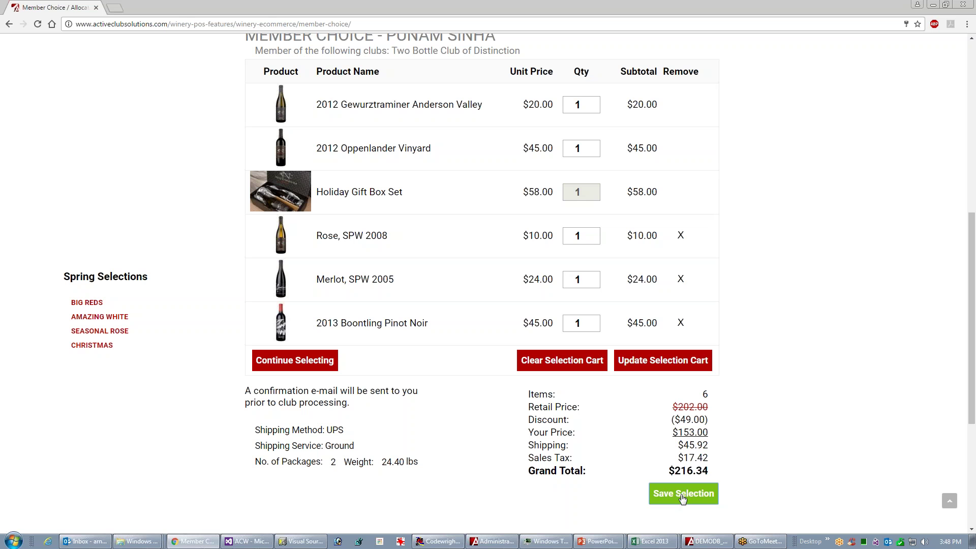
left_click(682, 496)
left_click(718, 308)
Switch to the Administration Server, refresh the customer list, and restrict the pending selections search to the Selection type.
key("alt+Tab")
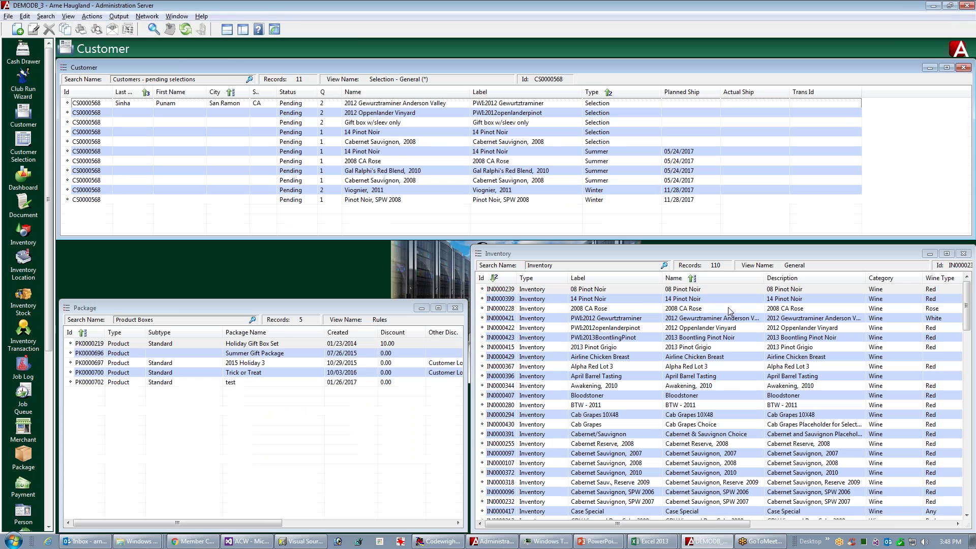
left_click(186, 31)
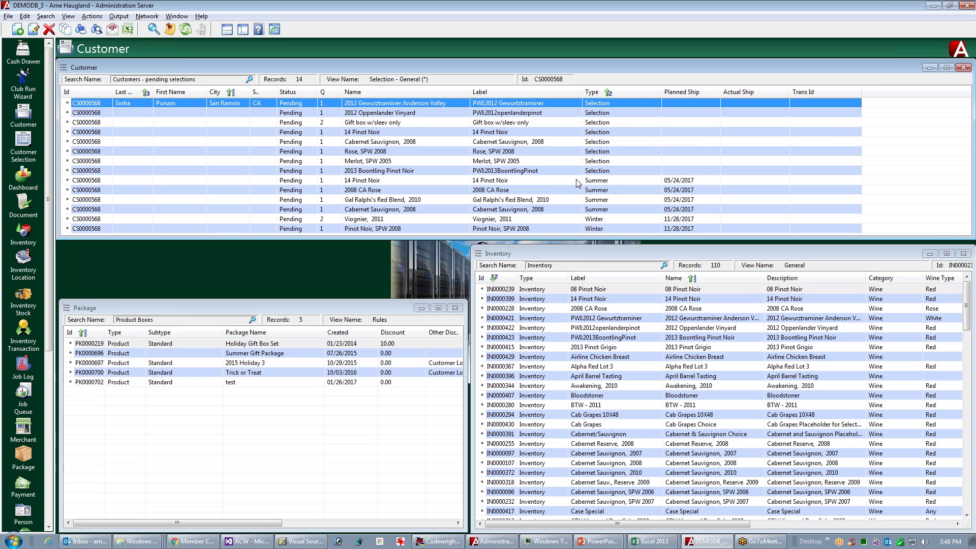
left_click(154, 29)
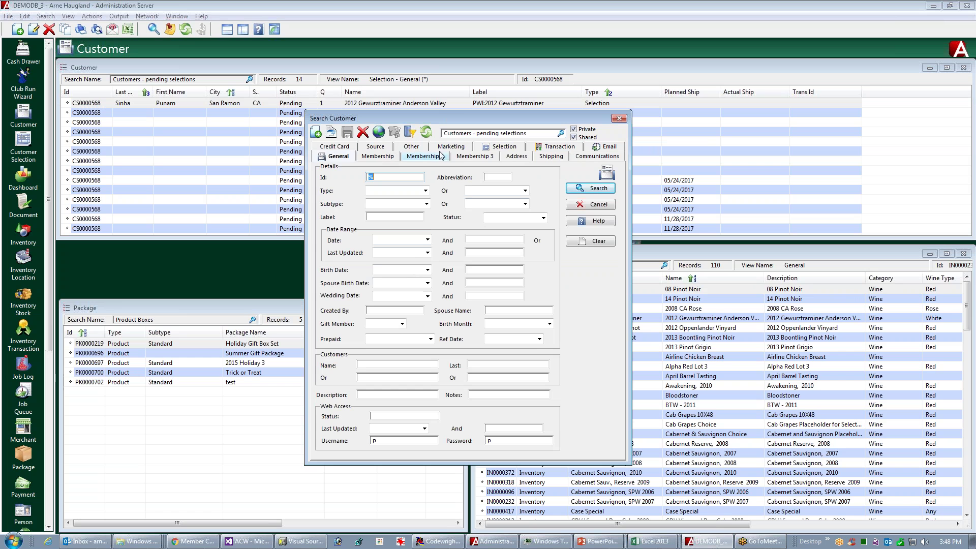
left_click(501, 148)
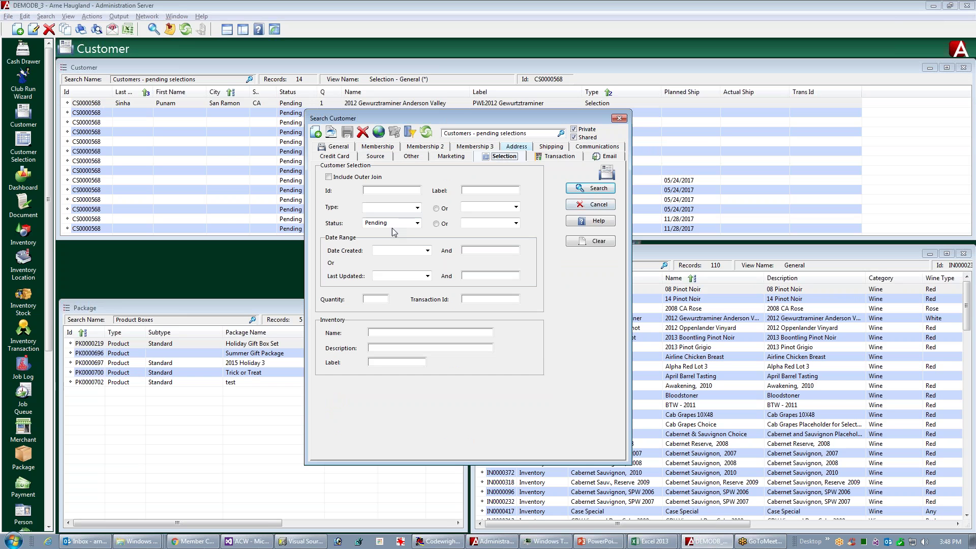
left_click(418, 208)
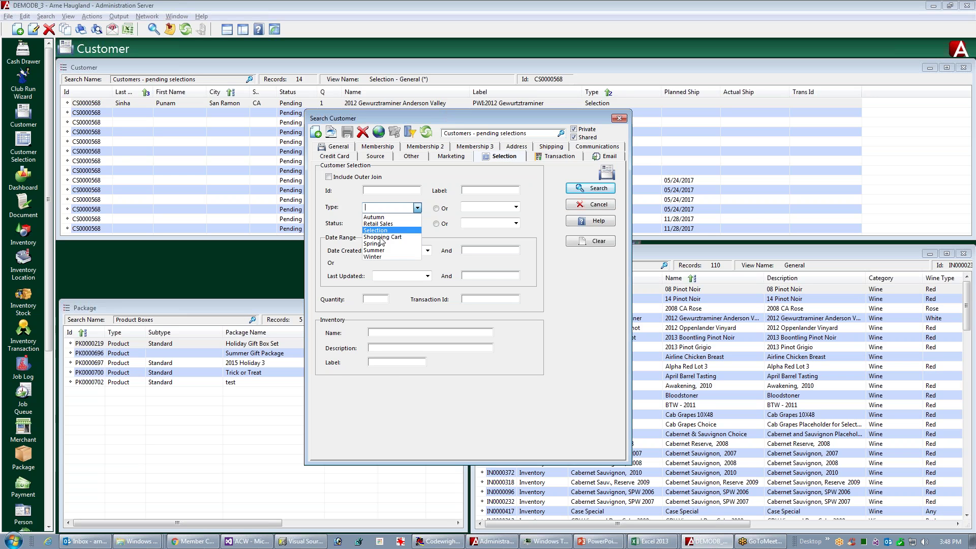
left_click(382, 235)
left_click(591, 188)
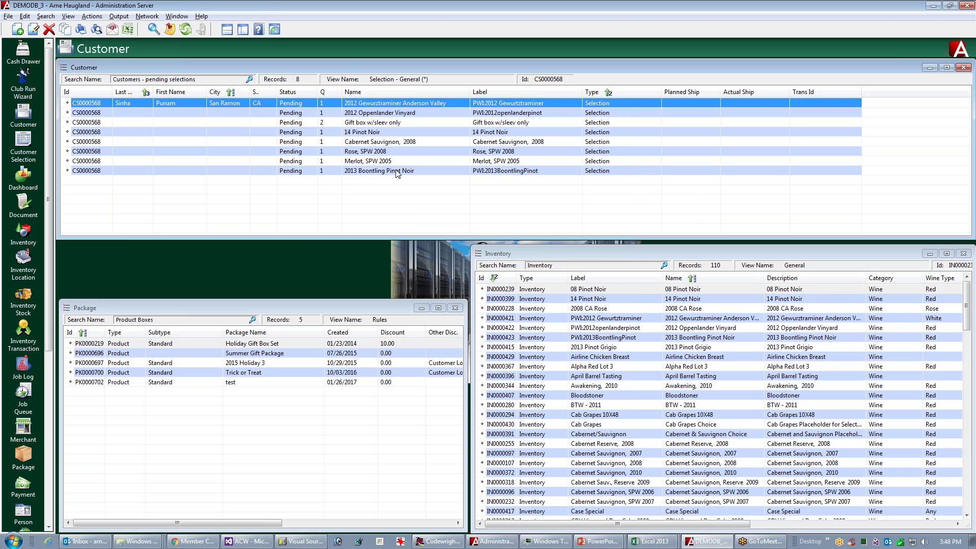
Switch to the Member Choice page in Chrome, clear the selection cart, and save the remaining required choices.
key("alt+Tab")
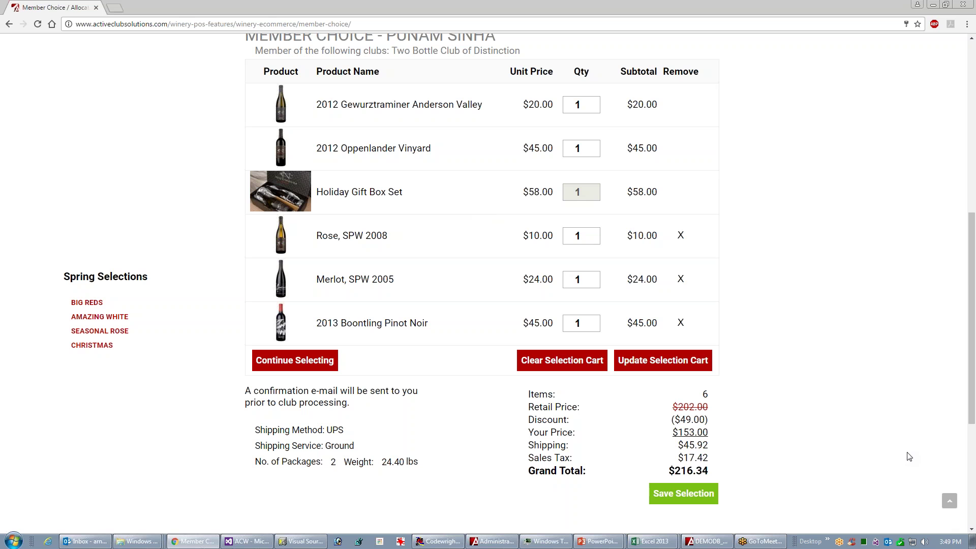
key("alt+Tab")
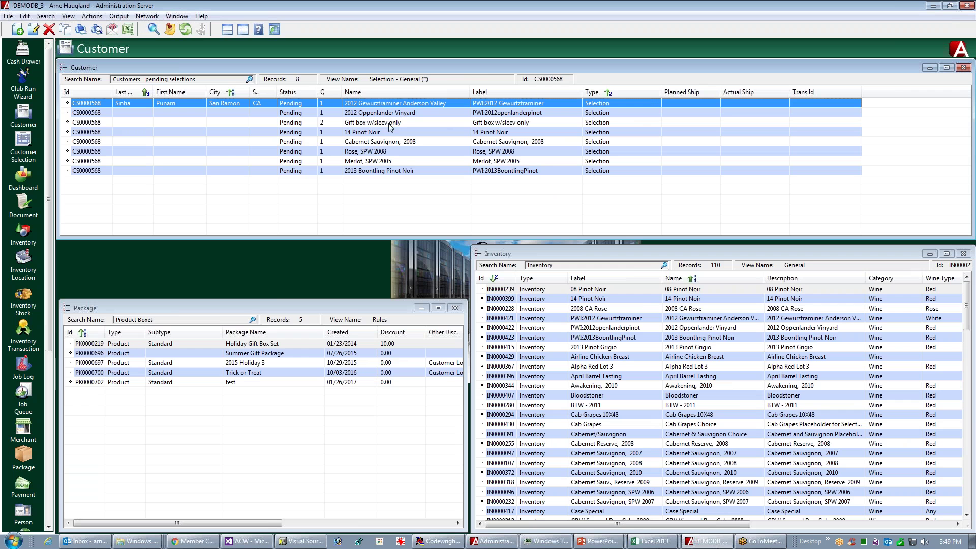
key("alt+Tab")
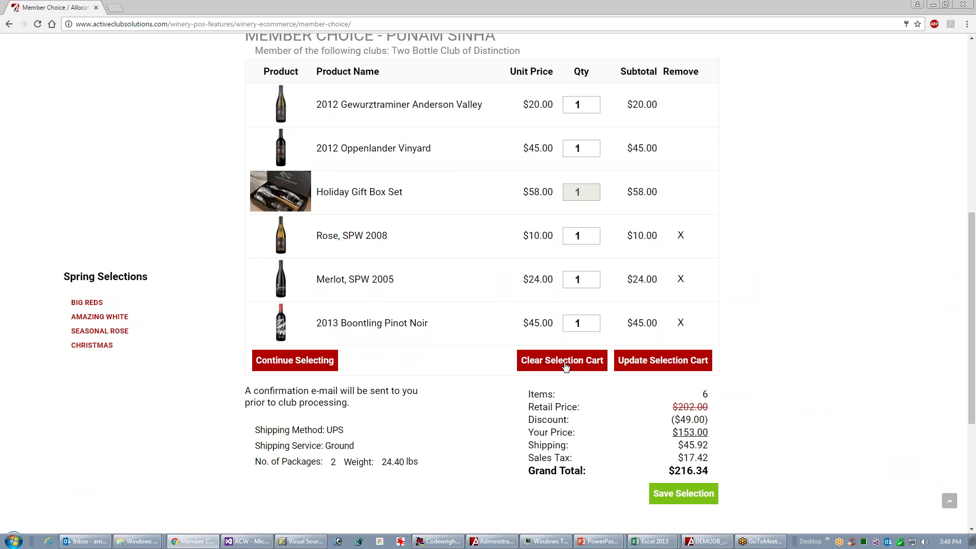
left_click(565, 366)
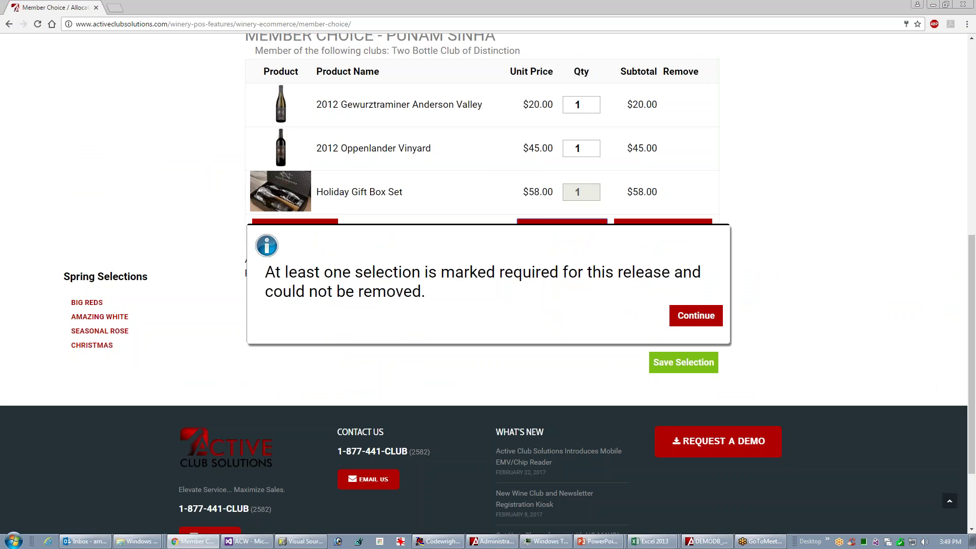
left_click(693, 318)
left_click(683, 369)
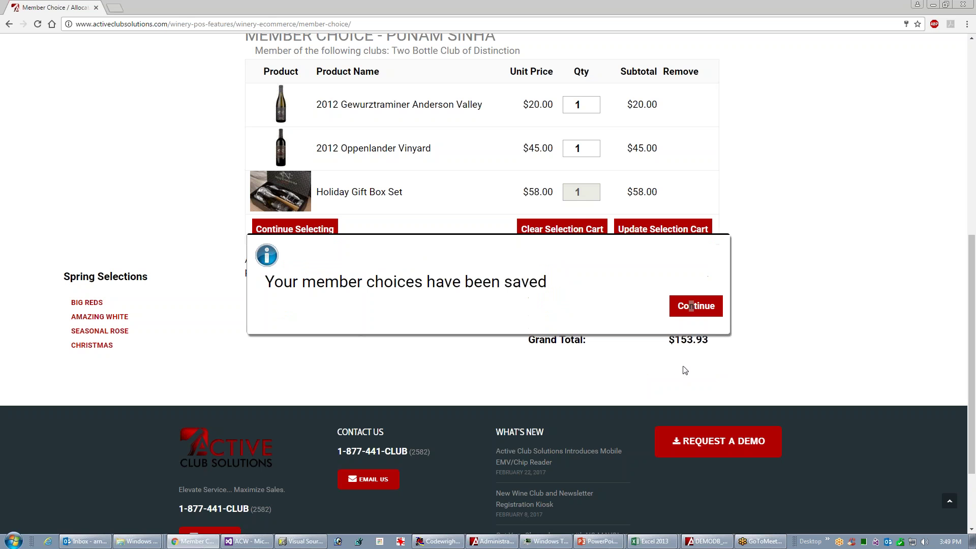
left_click(699, 309)
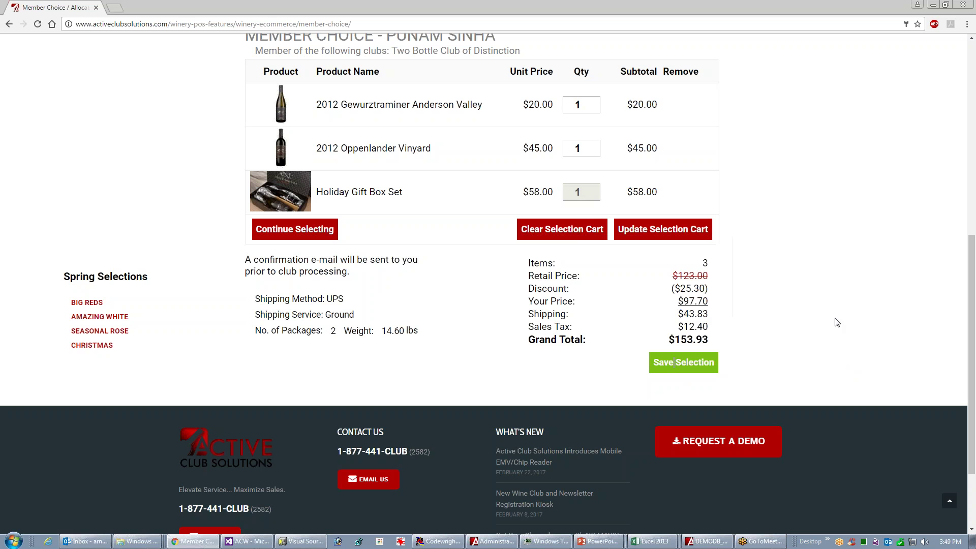
Switch to the Administration Server and refresh the customer's pending selections.
key("alt+Tab")
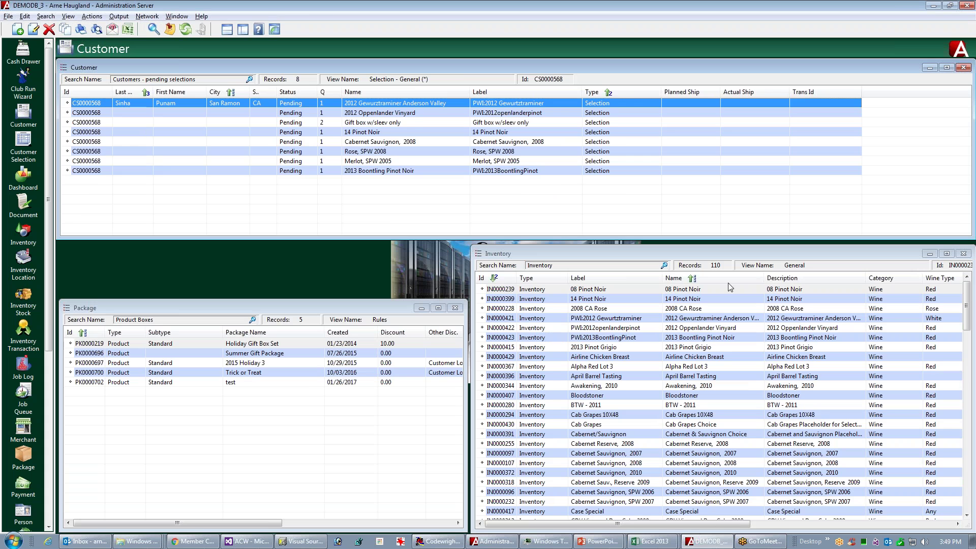
left_click(186, 29)
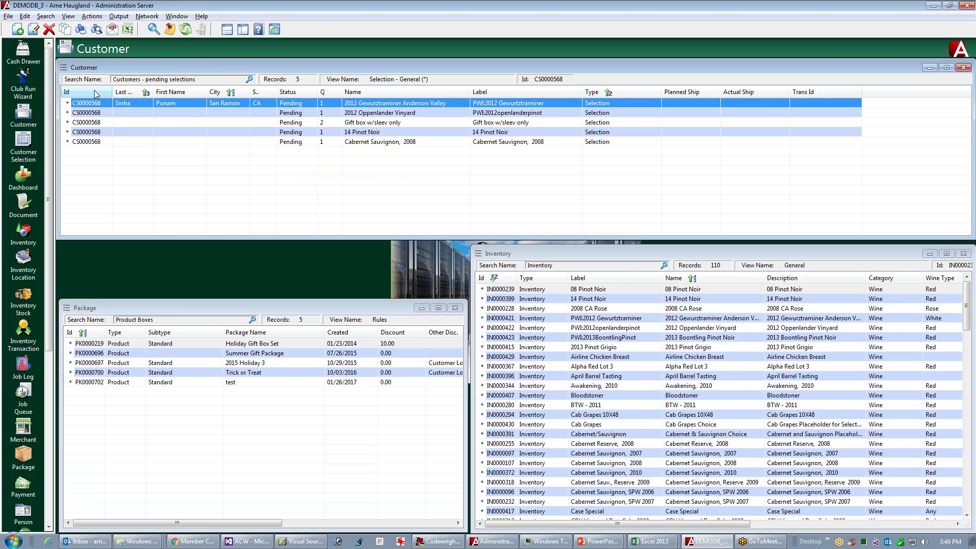
Switch back to Chrome and log the member out of the Member Choice page.
key("alt+Tab")
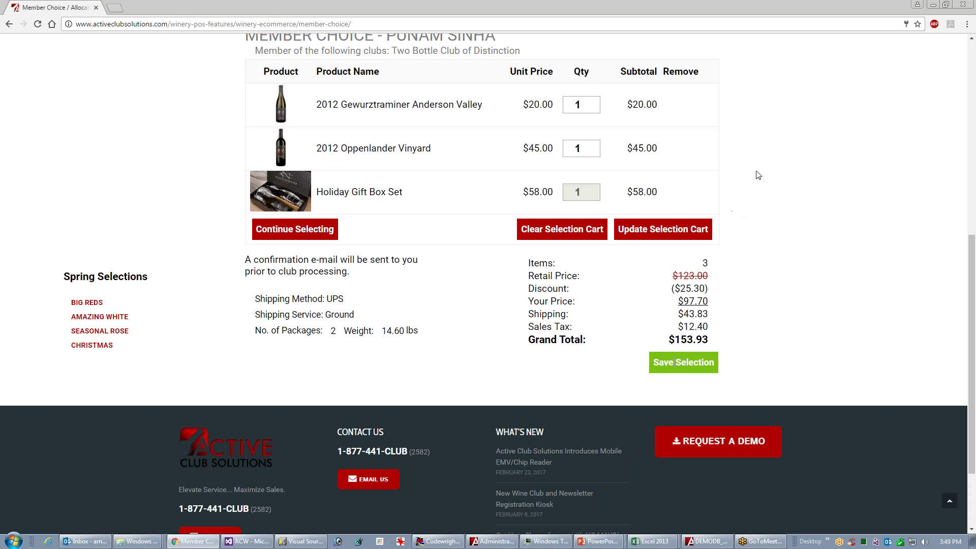
left_click_drag(972, 261, 957, 206)
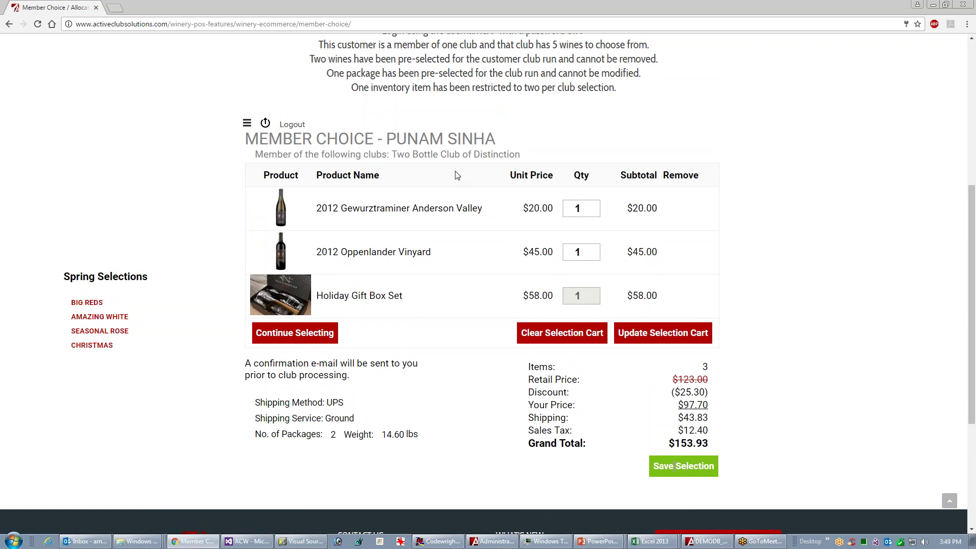
left_click(293, 125)
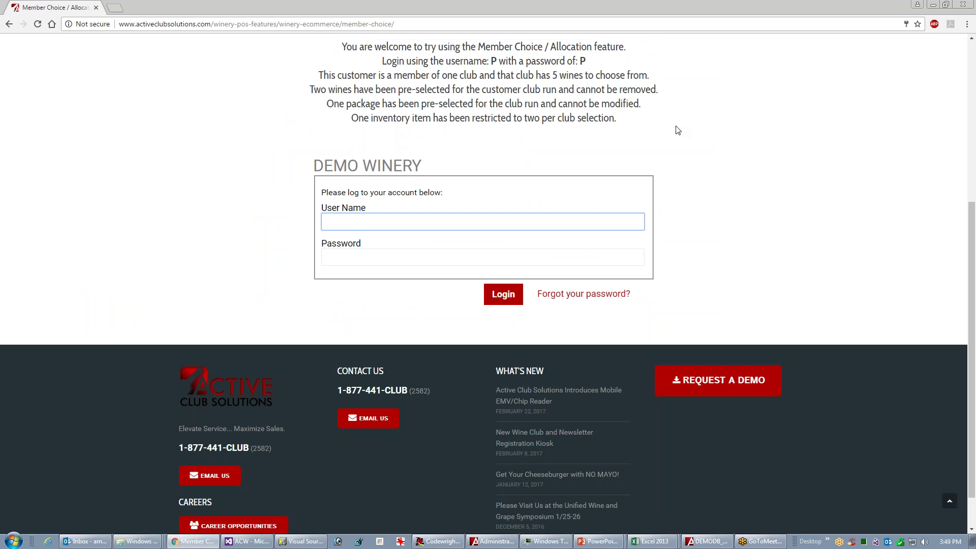
Go back to the winery eCommerce page and open the Manage Account & Member Choice / Allocation Combined demo.
left_click(10, 24)
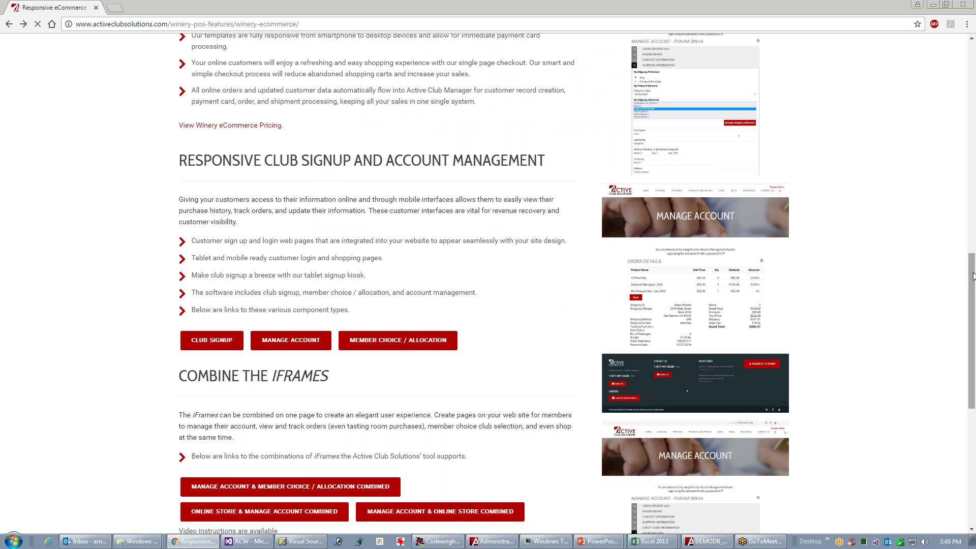
left_click_drag(973, 276, 974, 306)
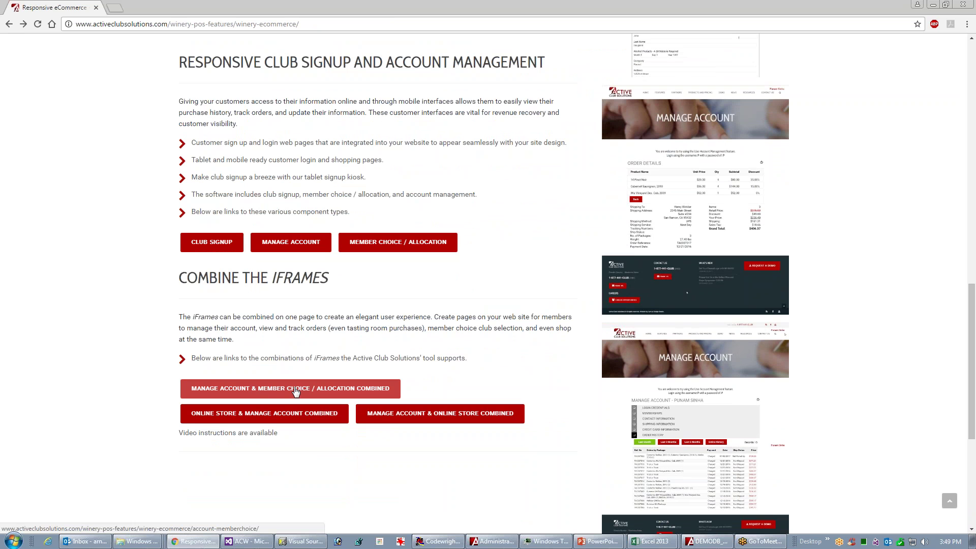
left_click(302, 389)
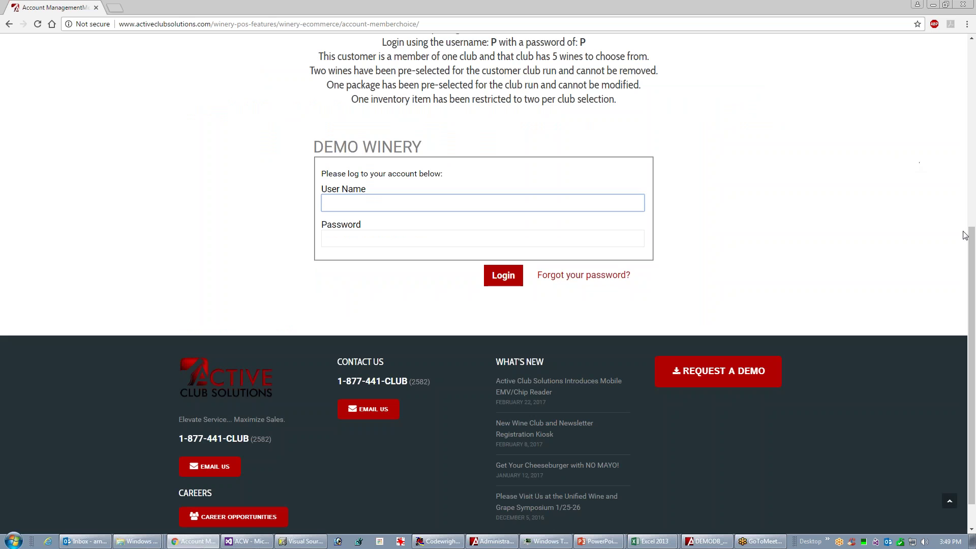
Log in to the Demo Winery account with the member's user name and password.
left_click_drag(972, 243, 973, 173)
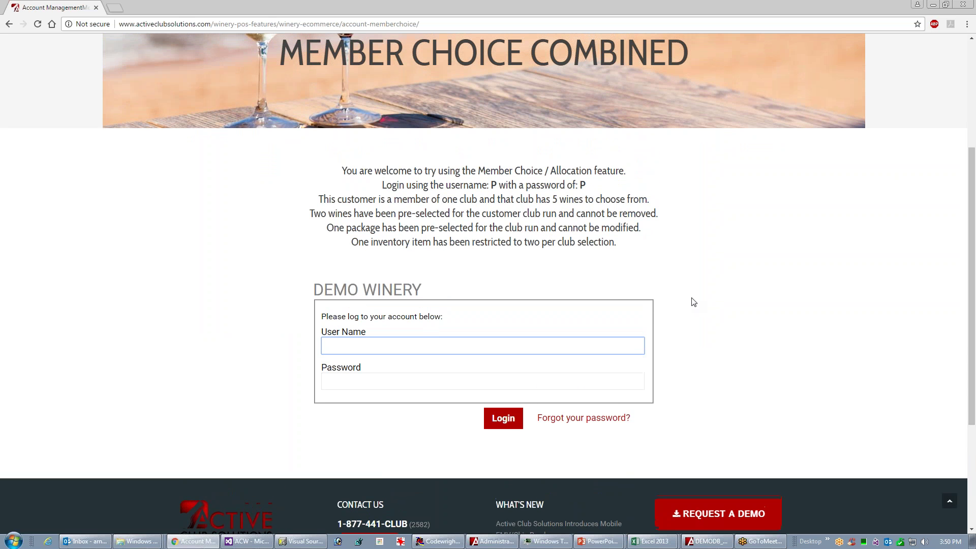
left_click(386, 348)
key("Tab")
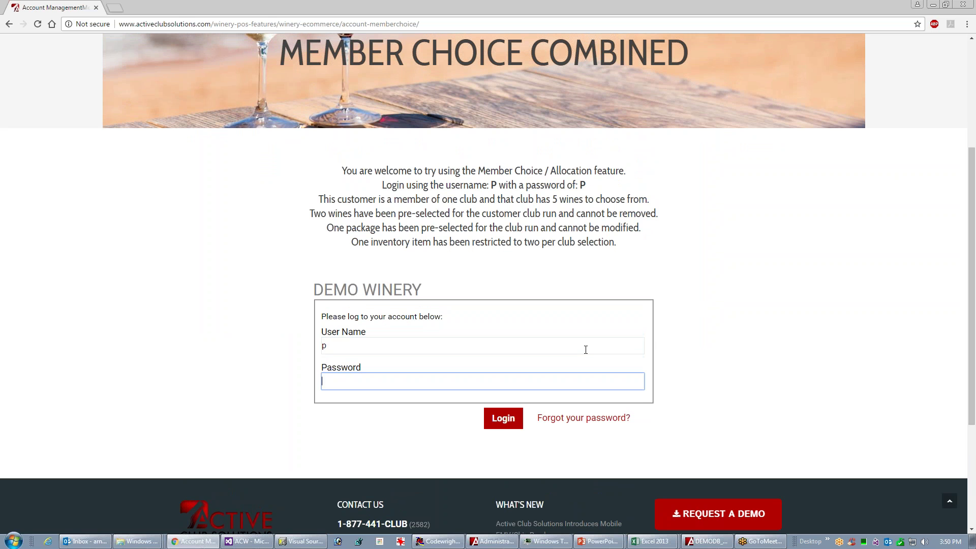
type("p")
key("Tab")
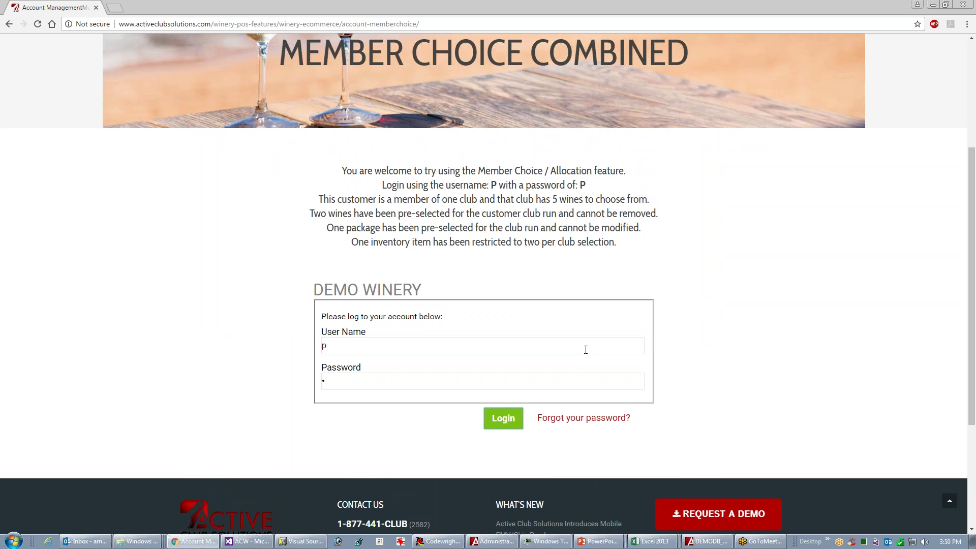
key("Return")
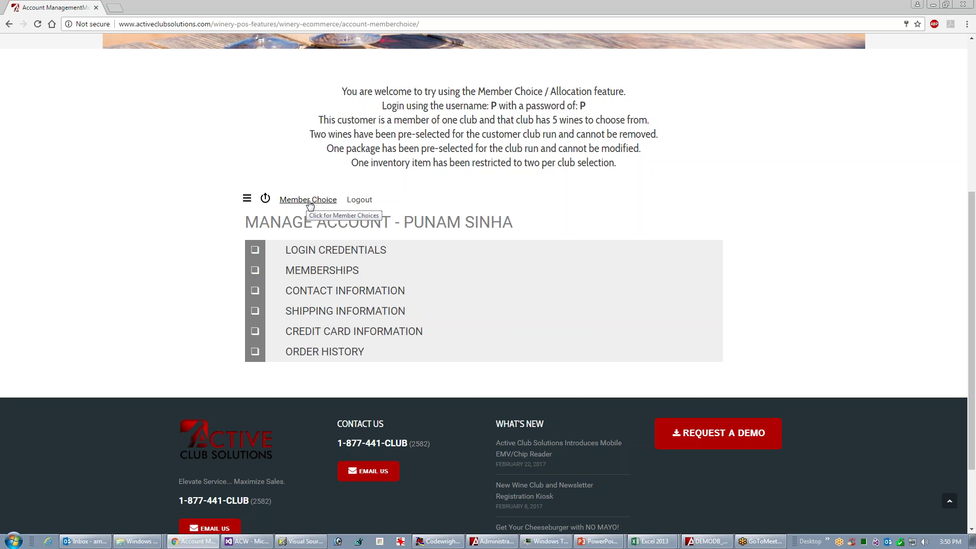
Look at the account page's navigation options and go to Member Choice.
left_click(246, 198)
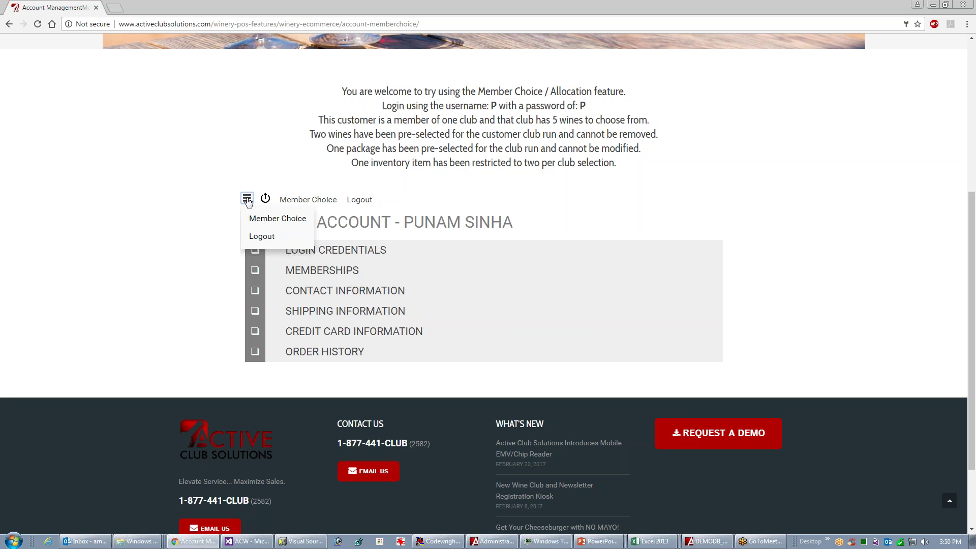
left_click(445, 200)
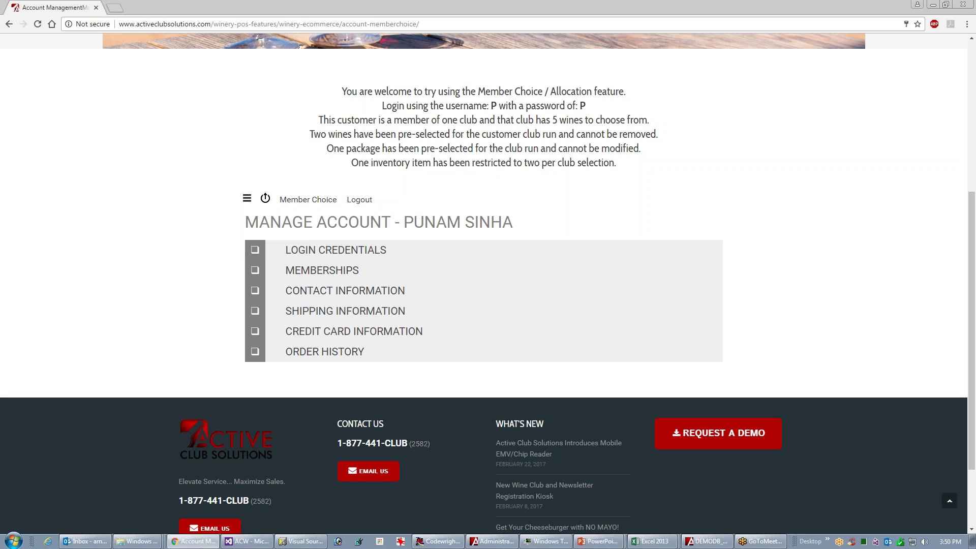
left_click(289, 200)
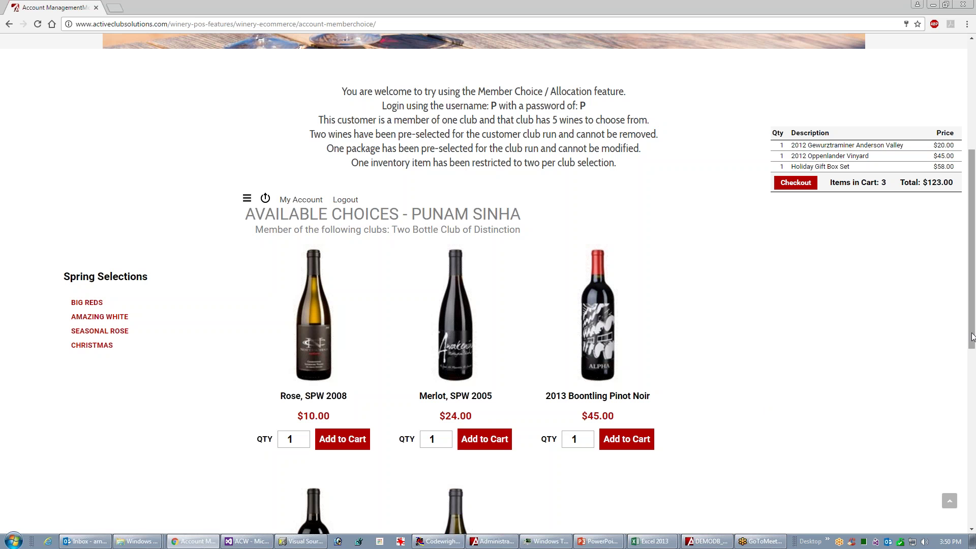
View the available wine choices, return to My Account, and expand the Credit Card Information section.
left_click_drag(971, 336, 969, 375)
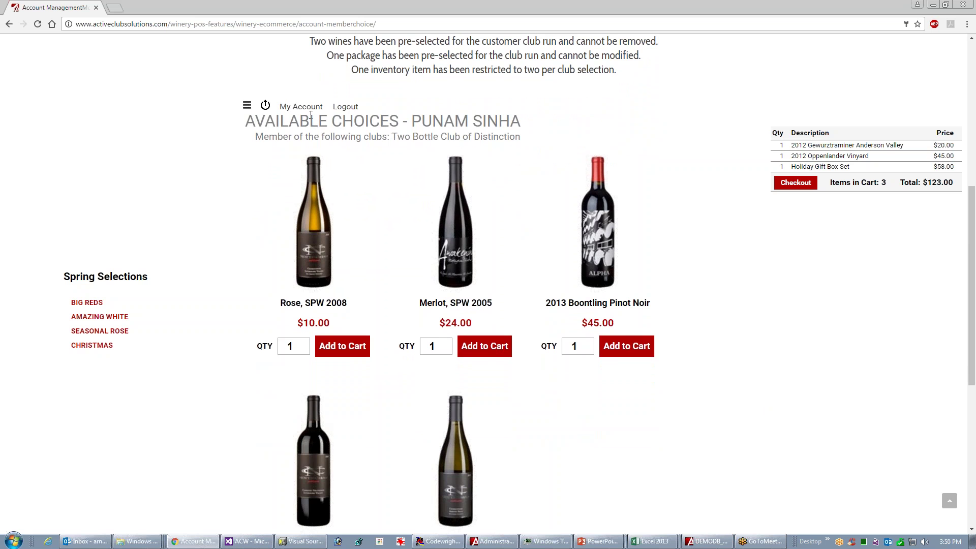
left_click(303, 108)
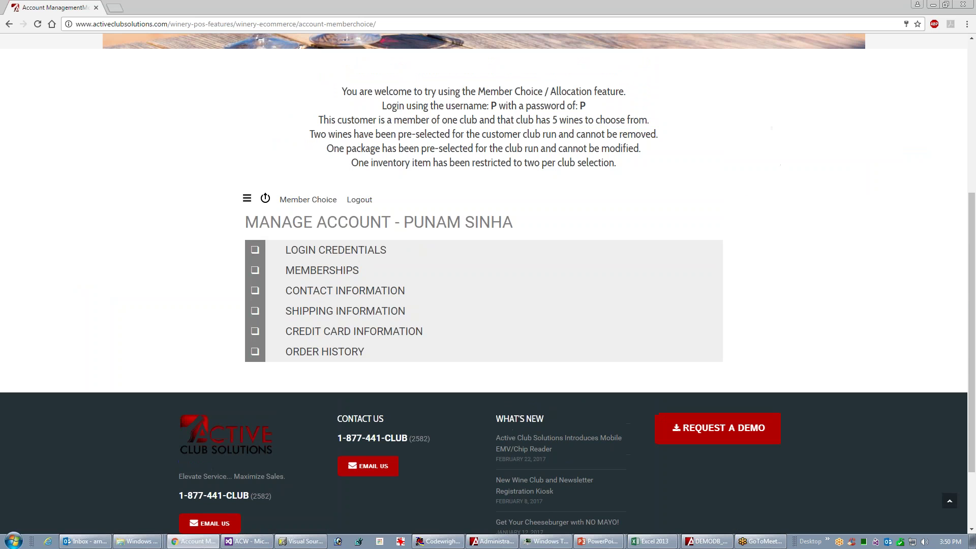
left_click(326, 333)
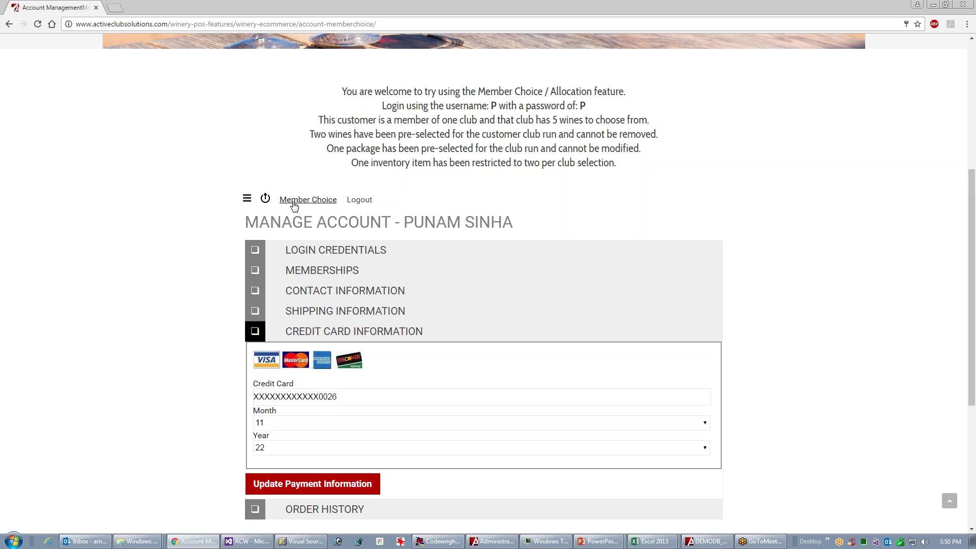
Switch between Member Choice and My Account, opening the selection checkout to review its products, shipping details and charges.
left_click(294, 202)
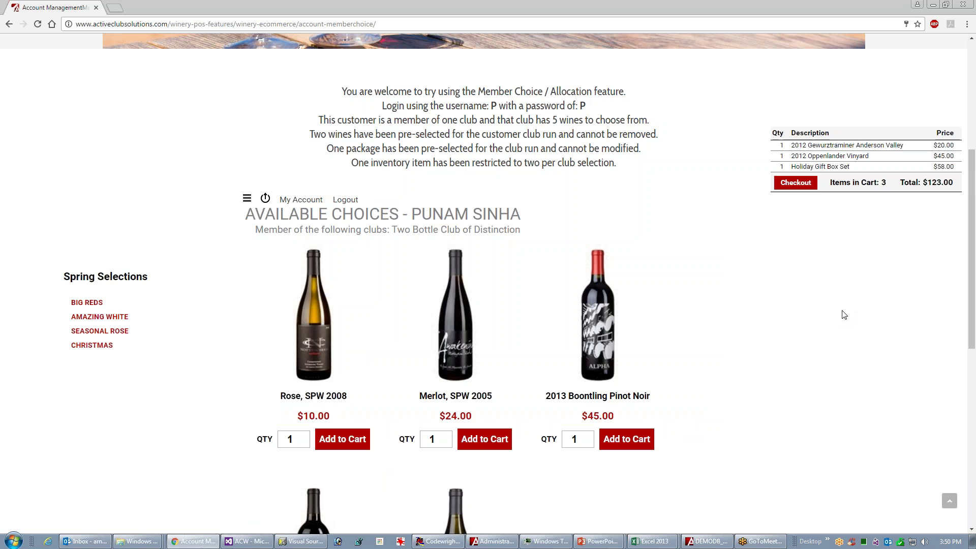
left_click(304, 201)
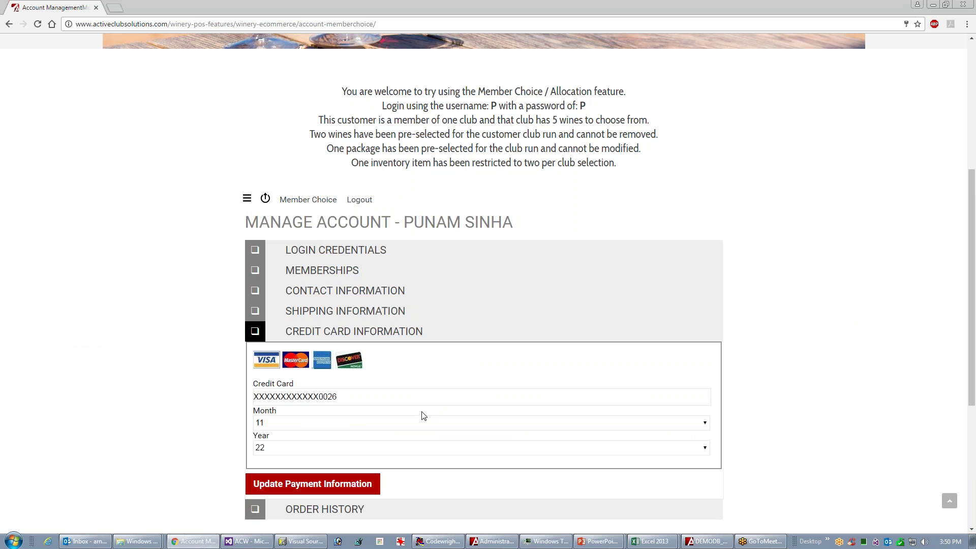
left_click(305, 200)
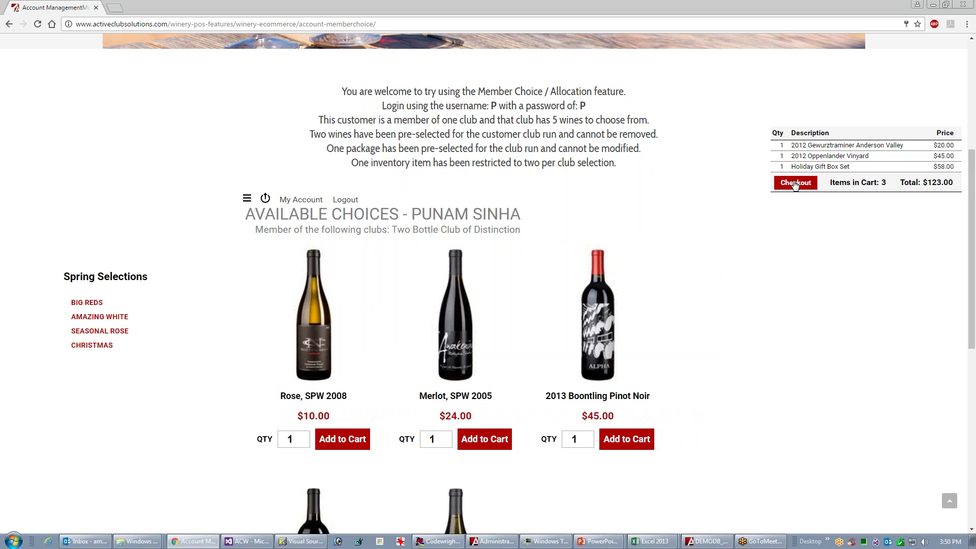
left_click(795, 184)
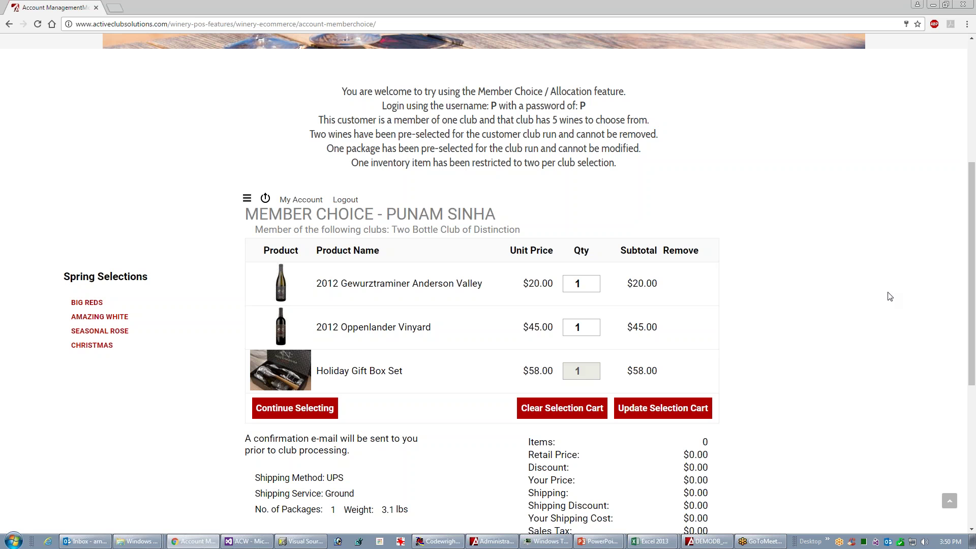
left_click_drag(972, 255, 974, 293)
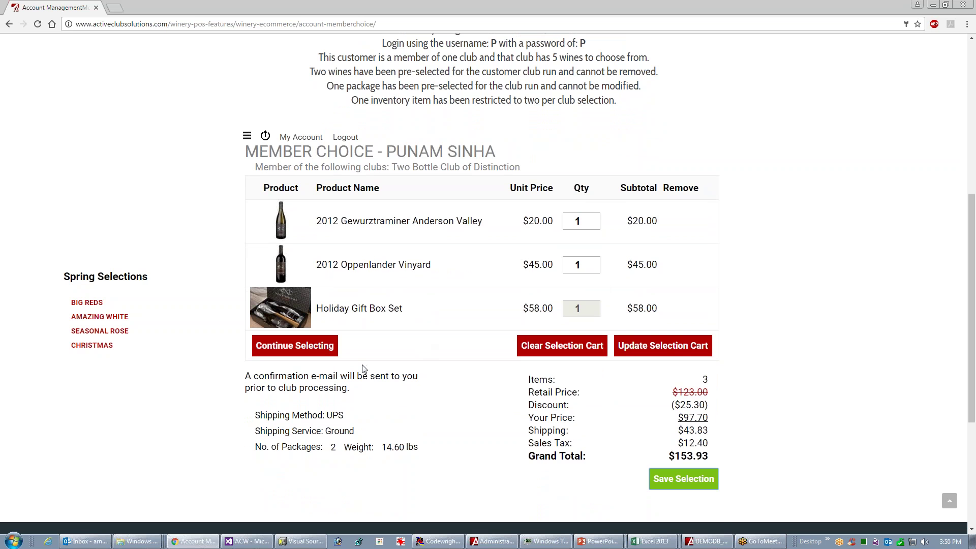
left_click(299, 137)
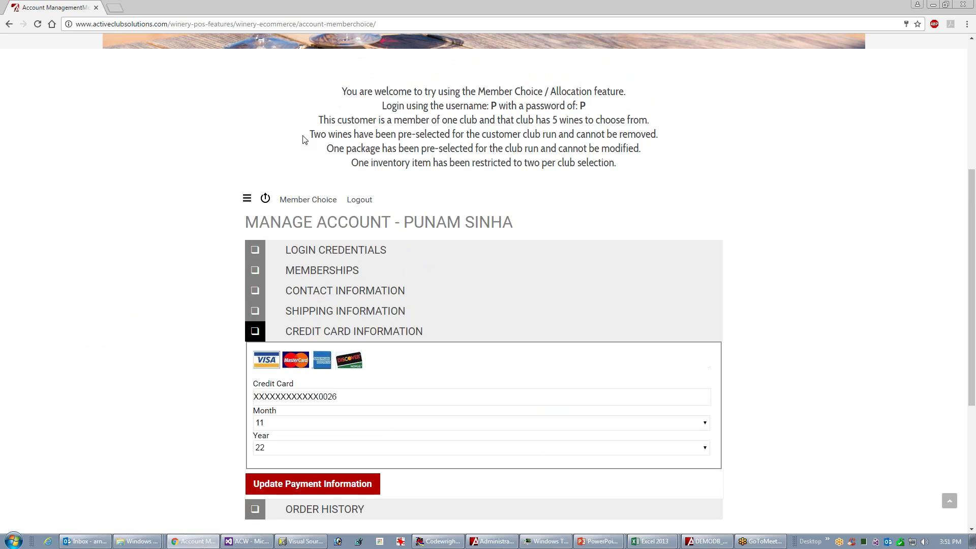
left_click(300, 201)
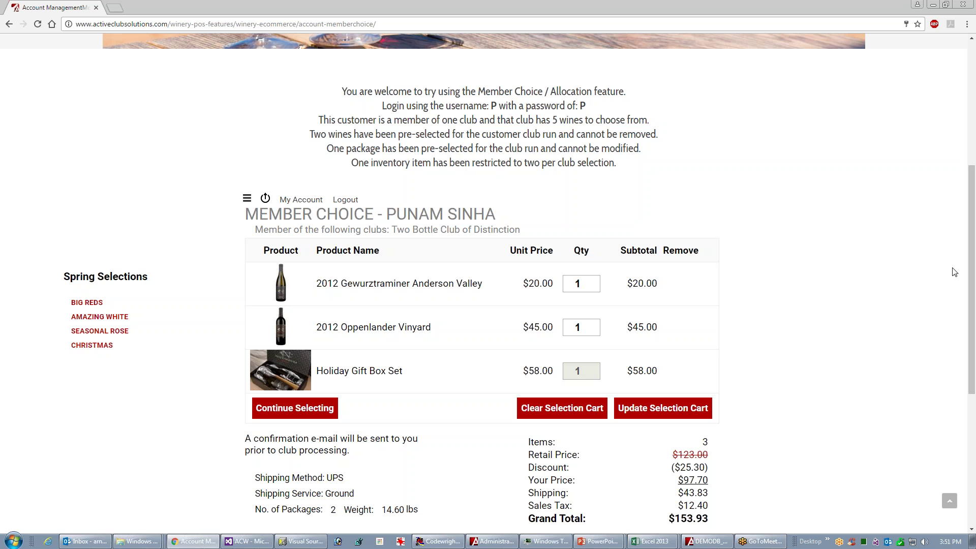
left_click_drag(969, 274, 966, 285)
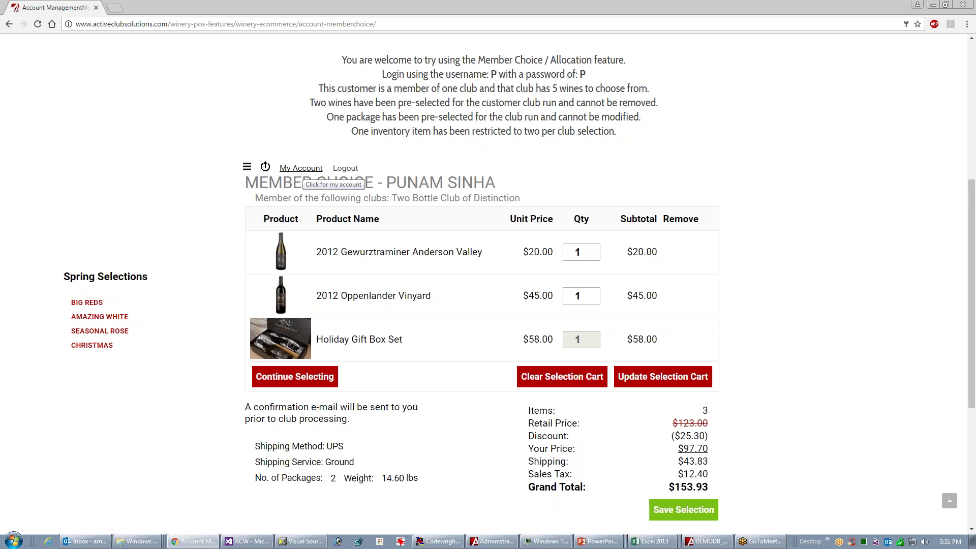
In My Account's Shipping Information, set the shipping preference to Pickup at the winery and update the shipping information.
left_click(301, 169)
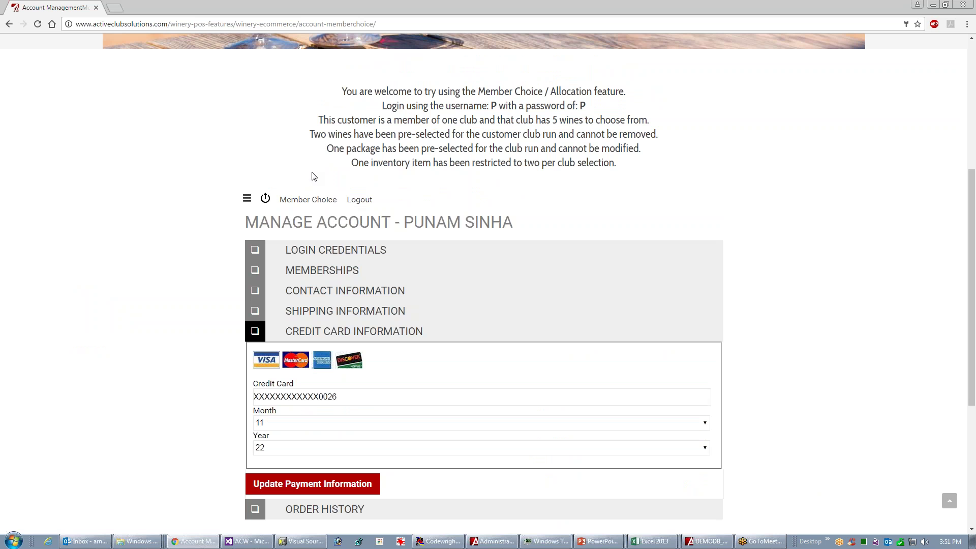
left_click(350, 315)
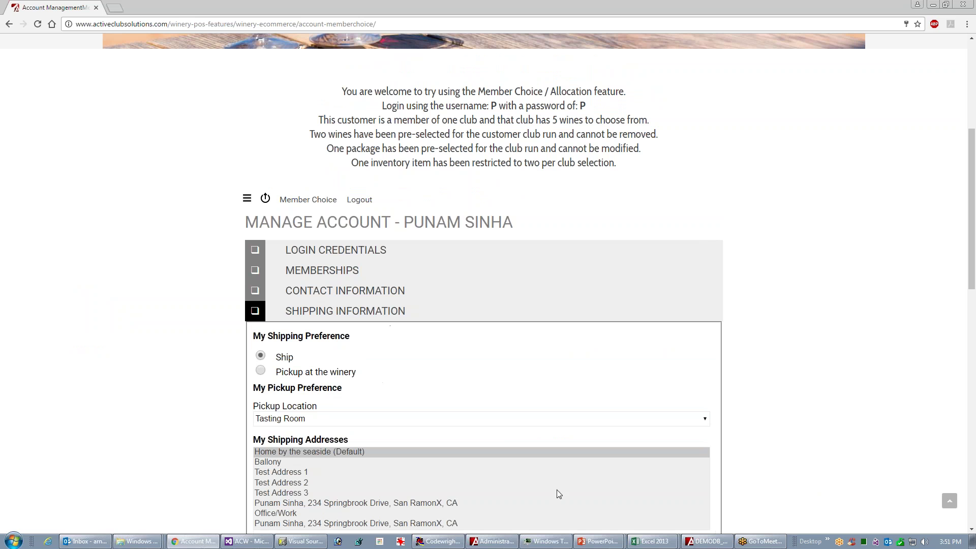
left_click(261, 371)
left_click_drag(966, 266, 966, 429)
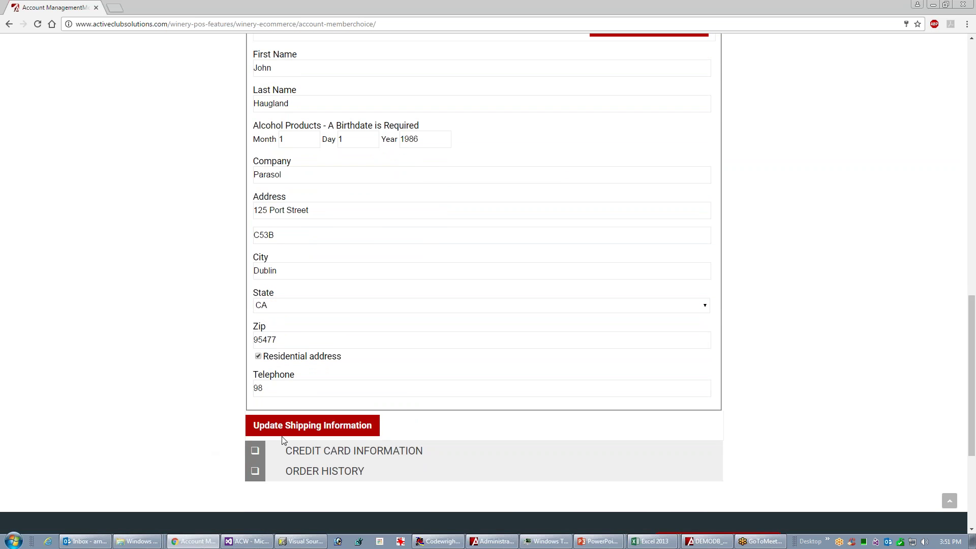
left_click(304, 430)
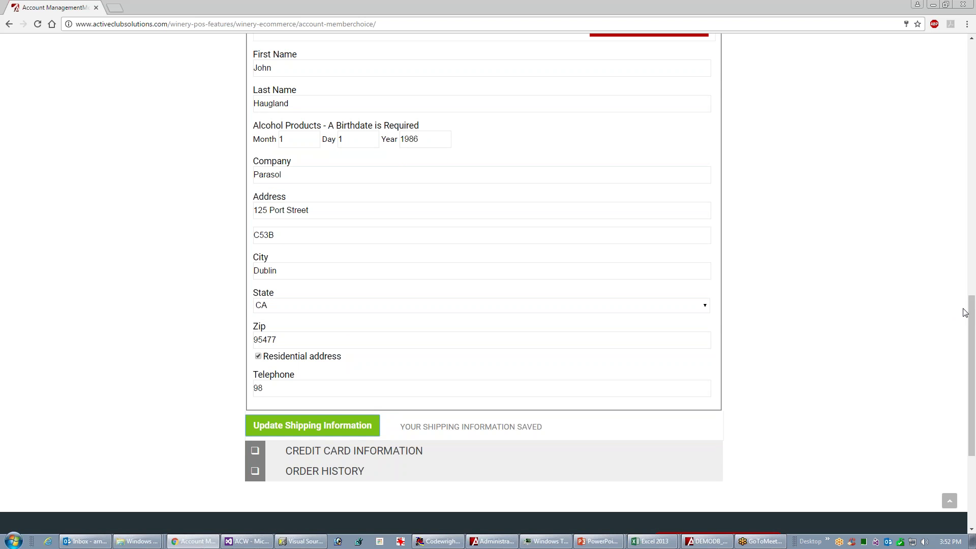
Go back to Member Choice and review the order totals under the winery pickup preference.
left_click_drag(974, 305, 951, 176)
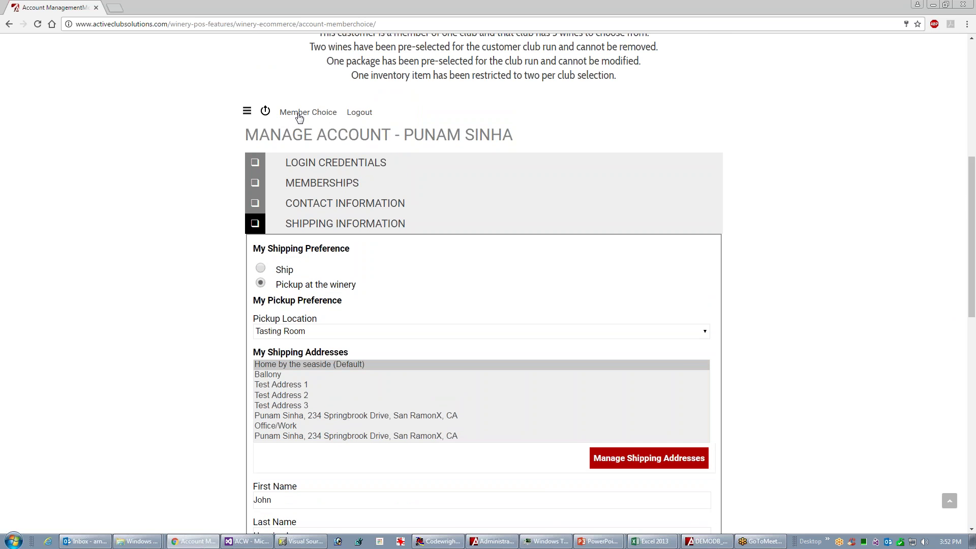
left_click(299, 114)
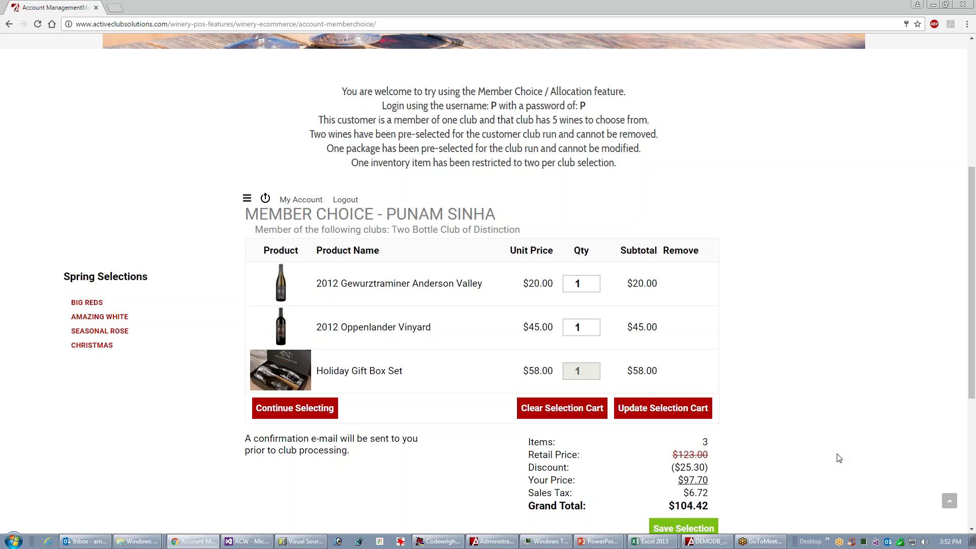
left_click_drag(971, 312, 972, 330)
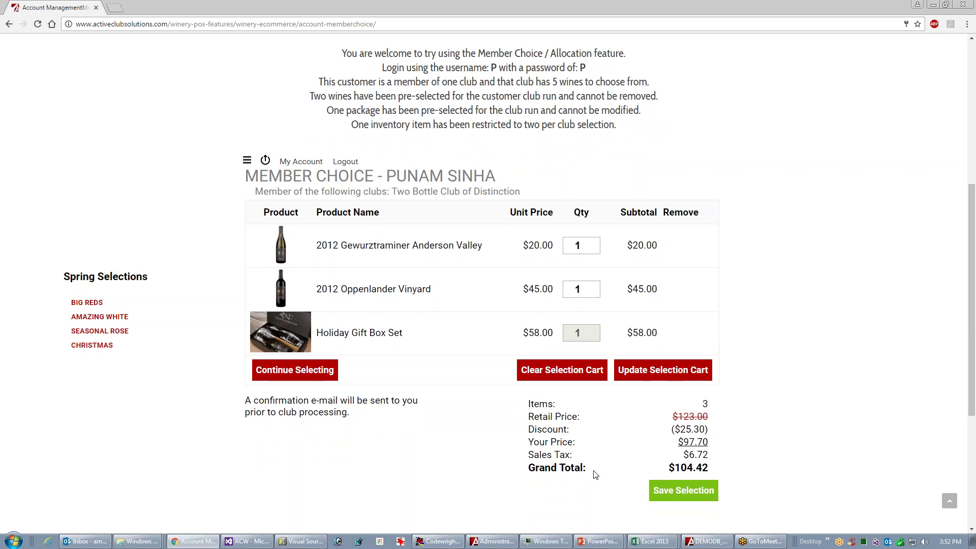
Return to My Account, set the shipping preference to Ship, and update the shipping information.
left_click(301, 162)
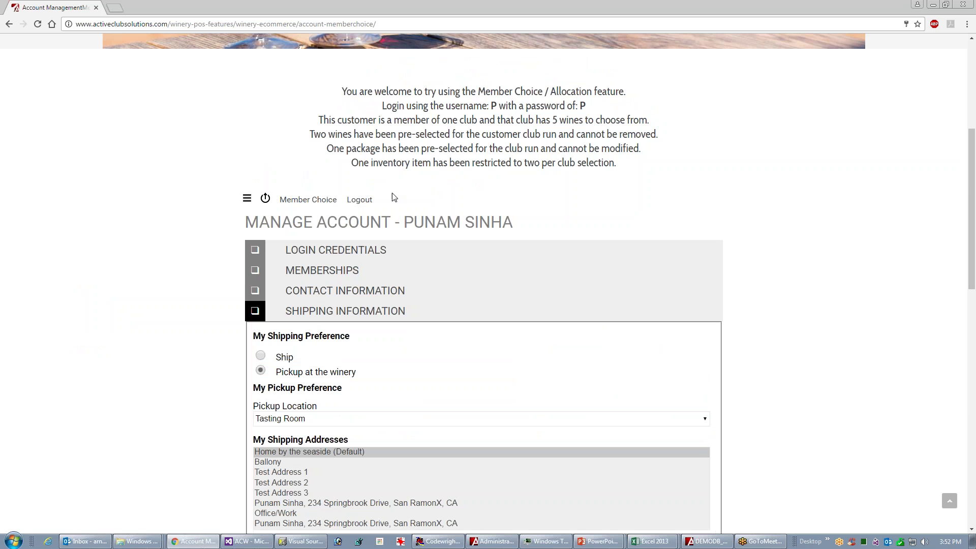
left_click(259, 357)
left_click_drag(967, 282, 973, 421)
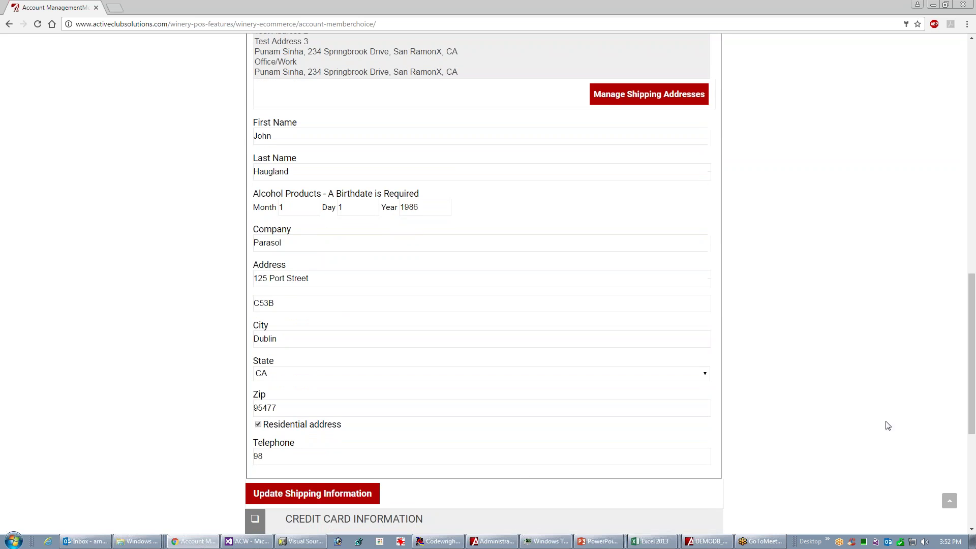
left_click(315, 500)
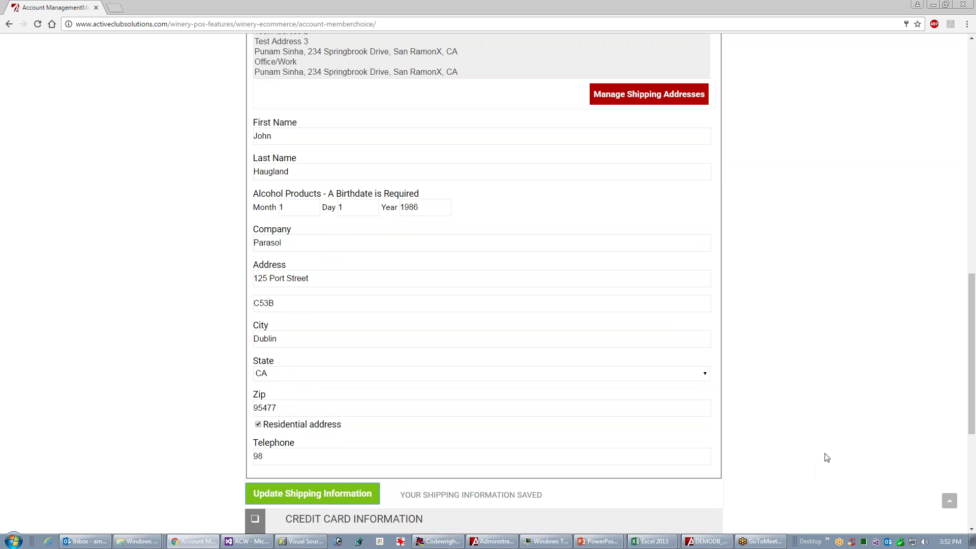
In Member Choice, add Rose, SPW 2008, Merlot, SPW 2005 and 2013 Boontling Pinot Noir to the selections and check out to review the totals.
left_click_drag(972, 334, 956, 237)
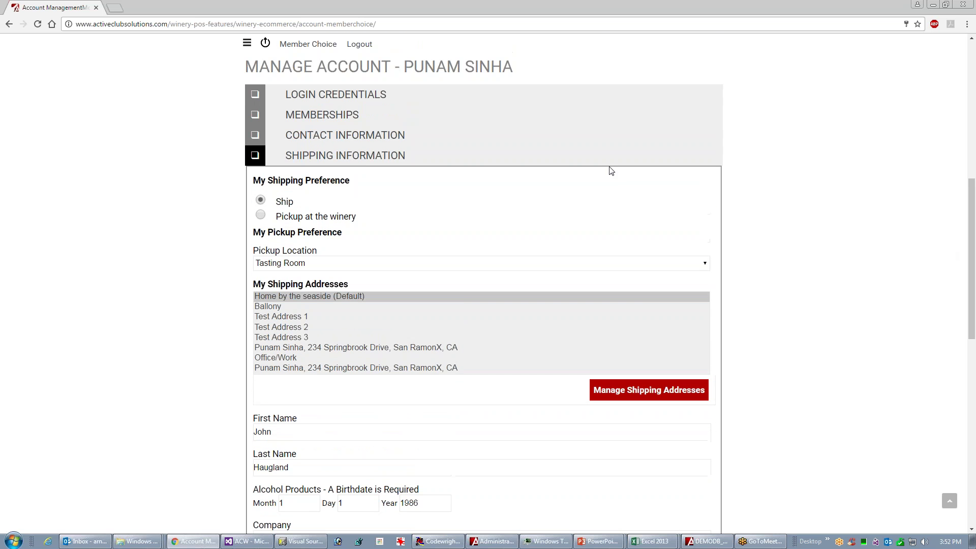
left_click(307, 45)
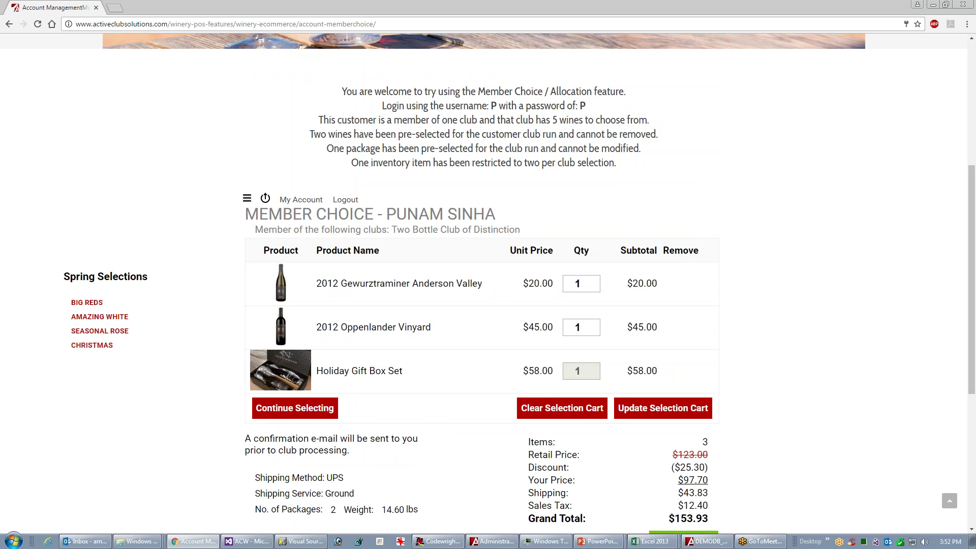
left_click(320, 408)
left_click(367, 437)
left_click(480, 438)
left_click(641, 439)
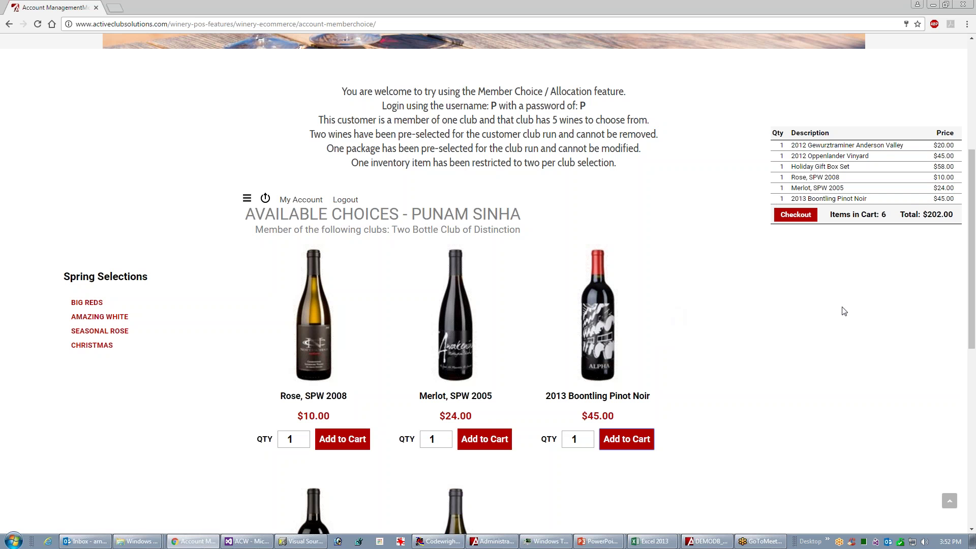
left_click(796, 215)
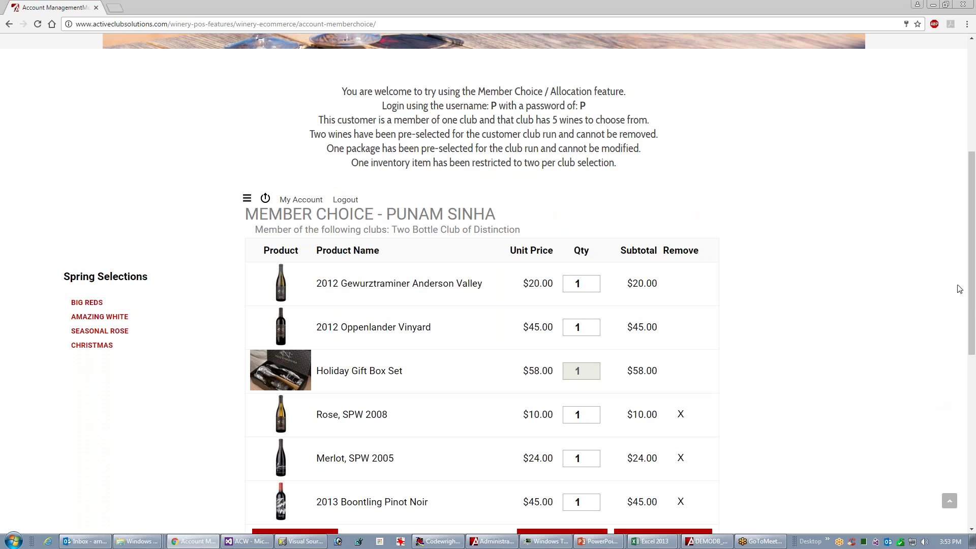
left_click_drag(972, 256, 965, 342)
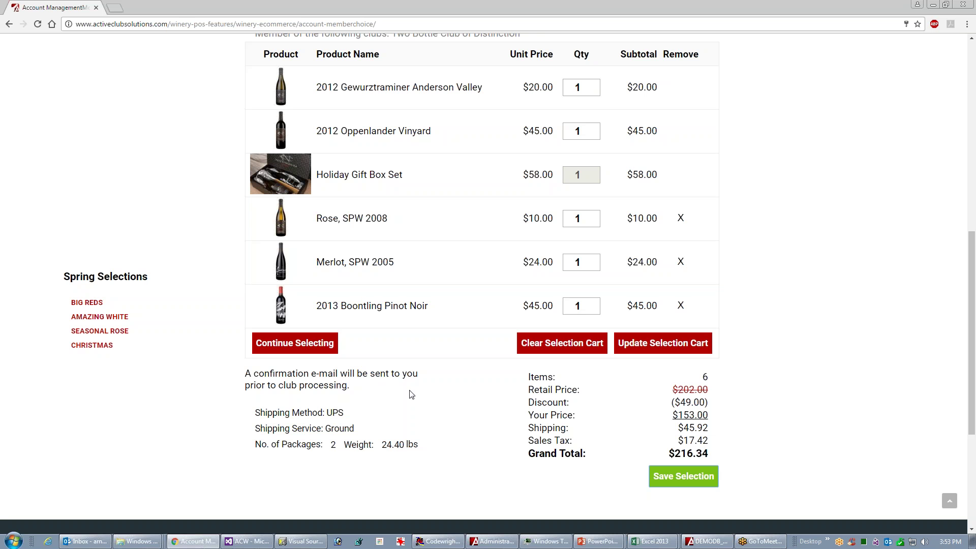
In My Account's Memberships, quit the Two Bottle Club of Distinction, join the VIP Club of Distinction, and update the membership.
scroll(358, 166, "up", 3)
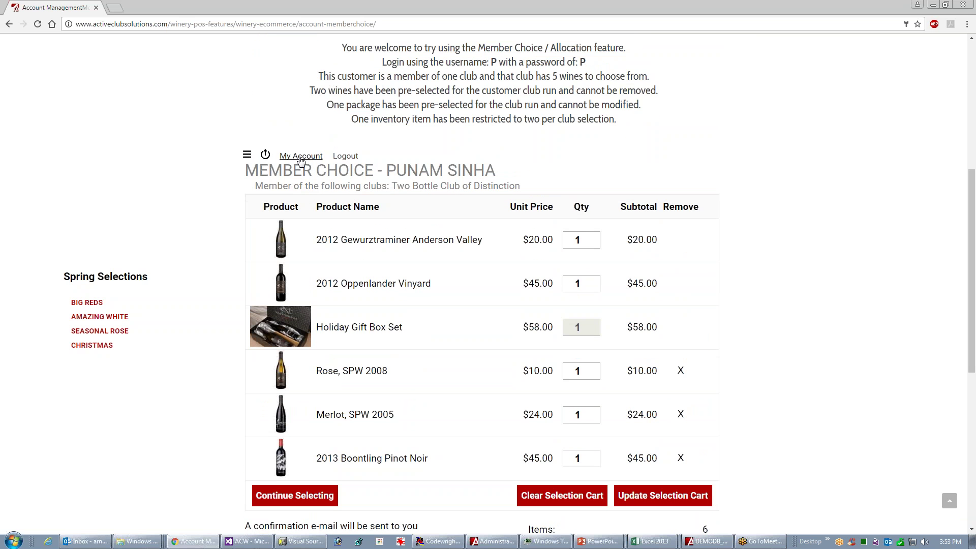
left_click(301, 156)
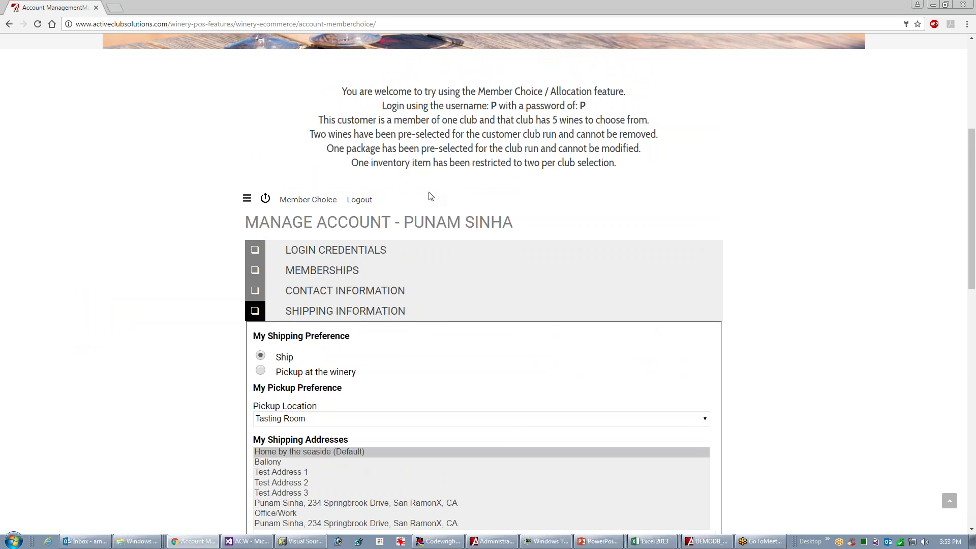
left_click(324, 272)
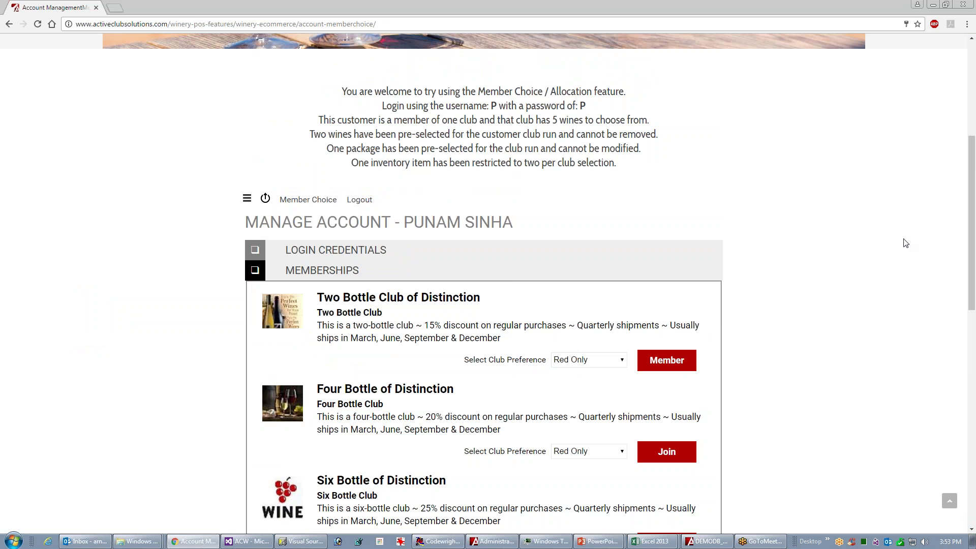
left_click_drag(973, 237, 969, 307)
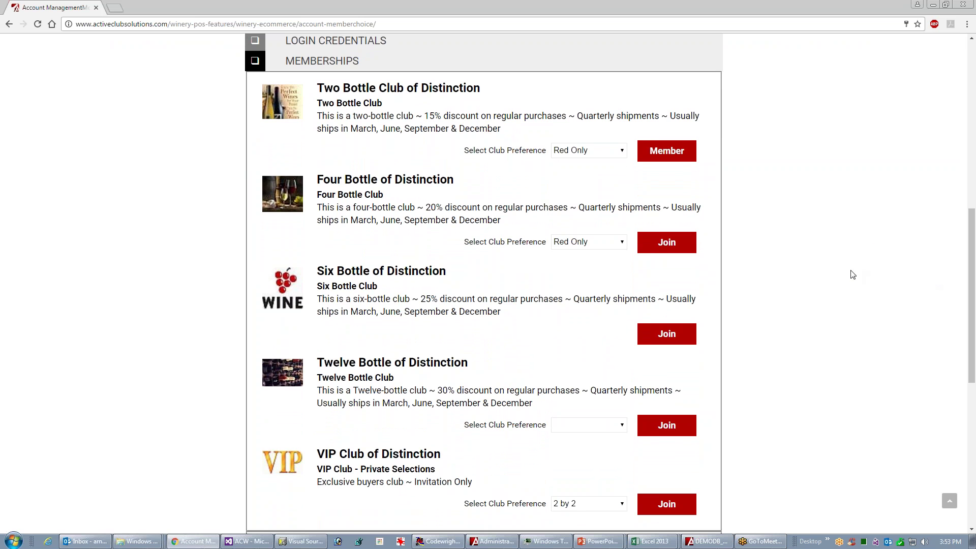
left_click(668, 155)
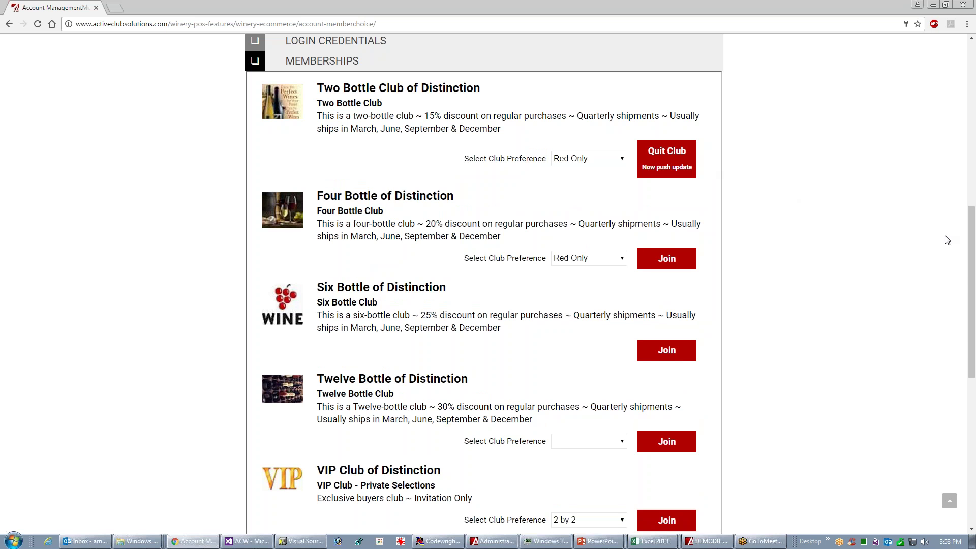
scroll(969, 245, "down", 2)
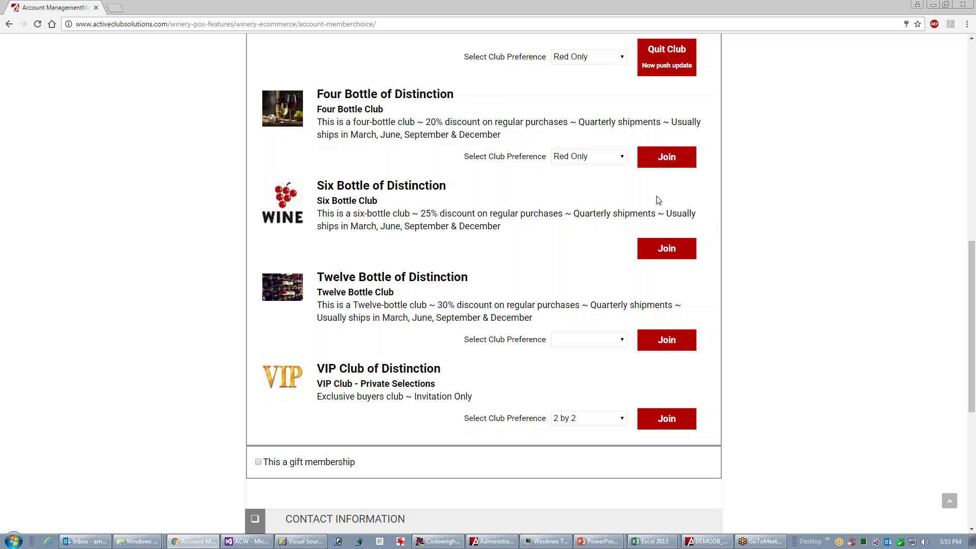
left_click(665, 422)
left_click(292, 496)
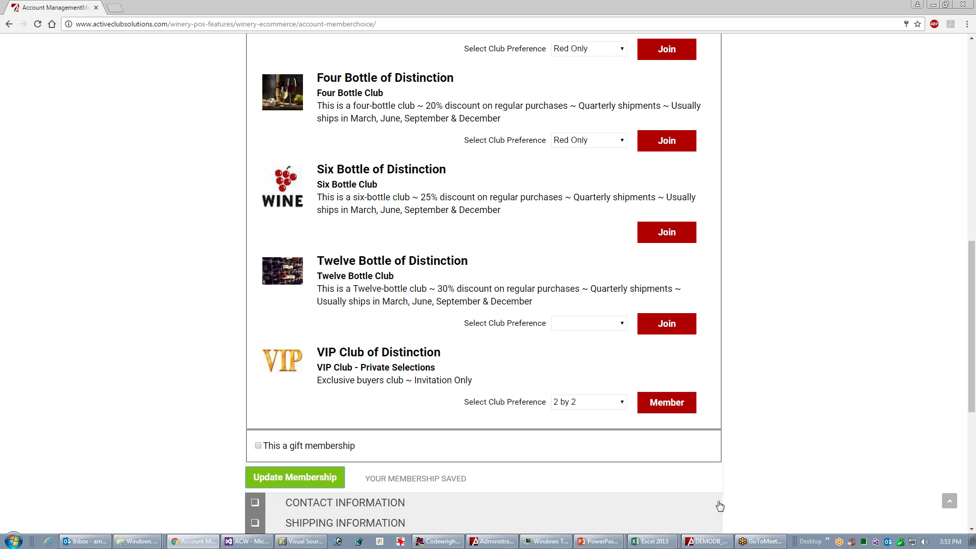
Rejoin the Two Bottle Club of Distinction, update the membership, and go back to Member Choice.
left_click_drag(972, 304, 968, 263)
scroll(274, 188, "up", 2)
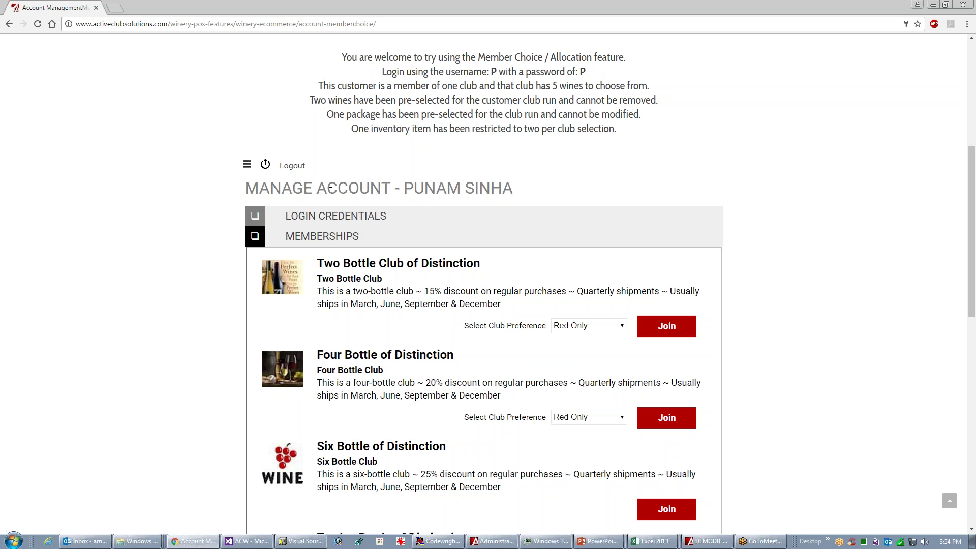
left_click(677, 327)
left_click_drag(971, 296, 960, 392)
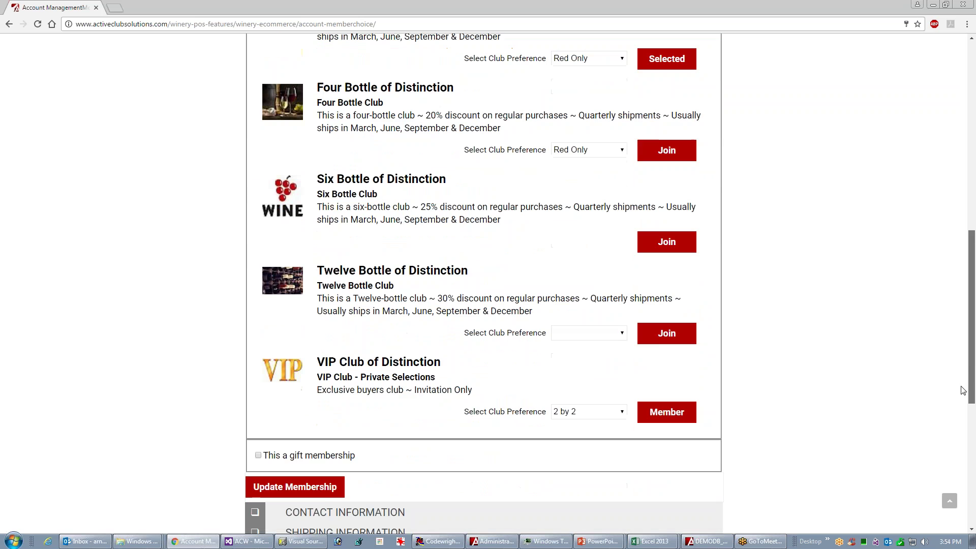
left_click(314, 483)
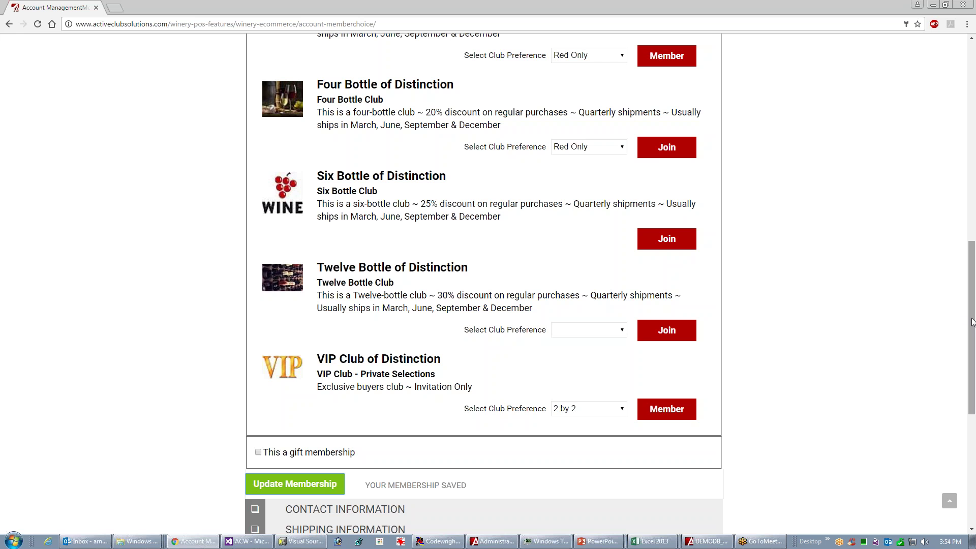
left_click_drag(971, 322, 968, 211)
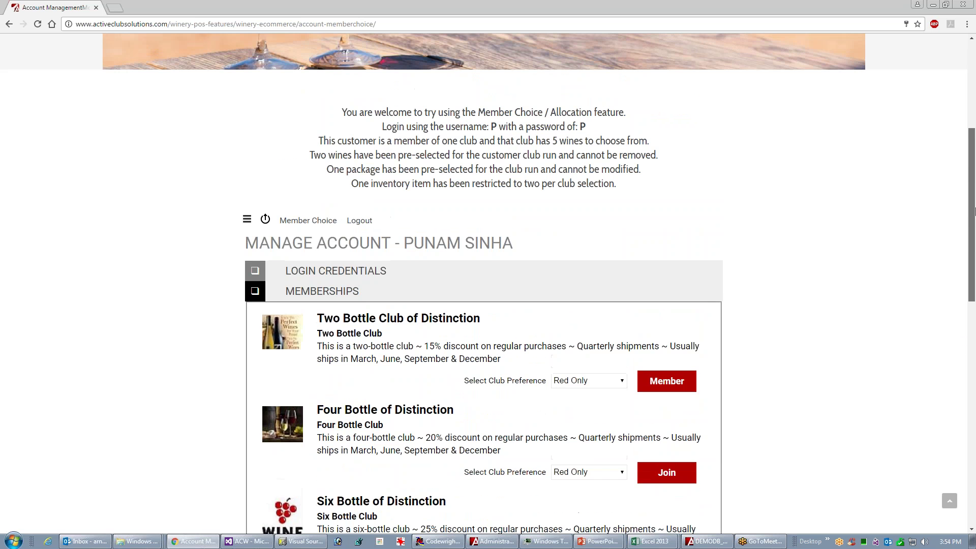
left_click(302, 219)
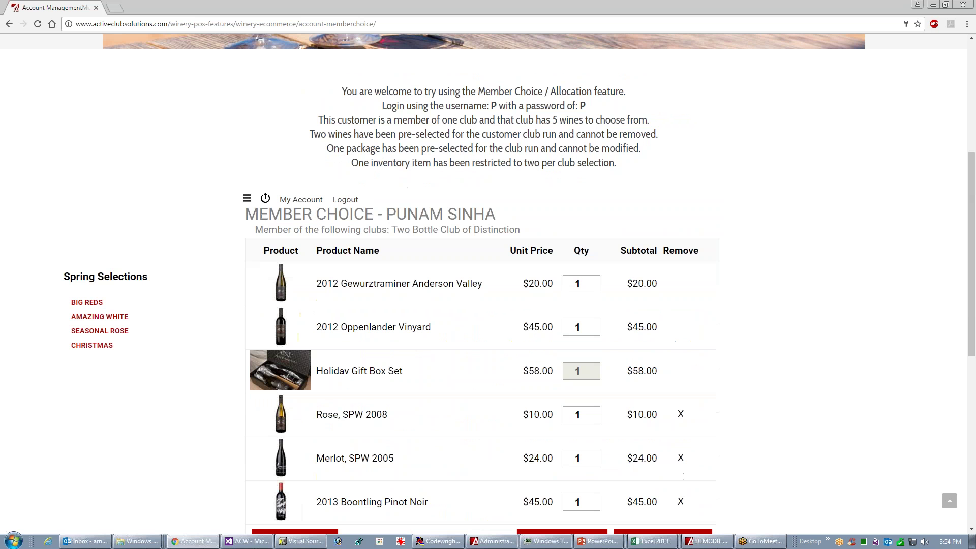
Clear the member choice selection cart, acknowledge the notice about required selections, and save the remaining selection.
left_click_drag(972, 246, 973, 275)
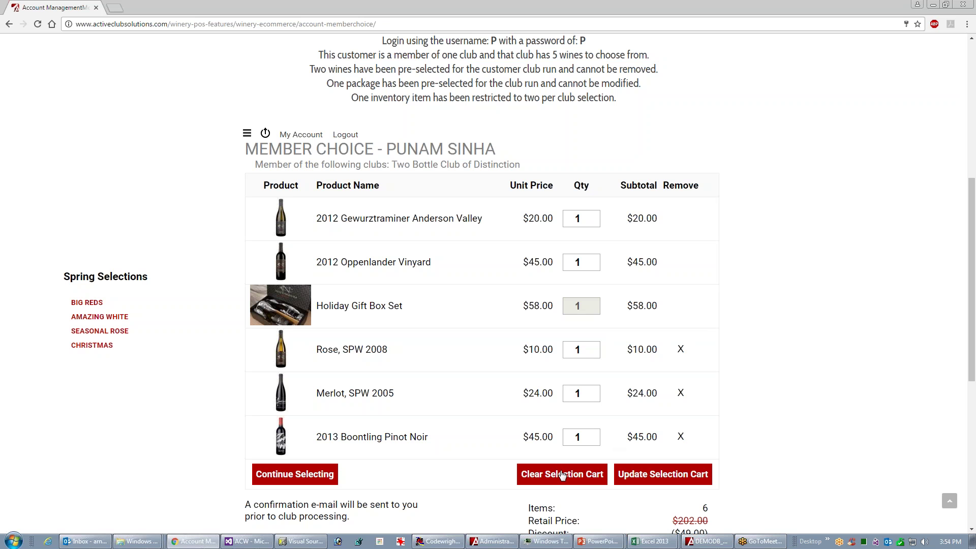
left_click(566, 474)
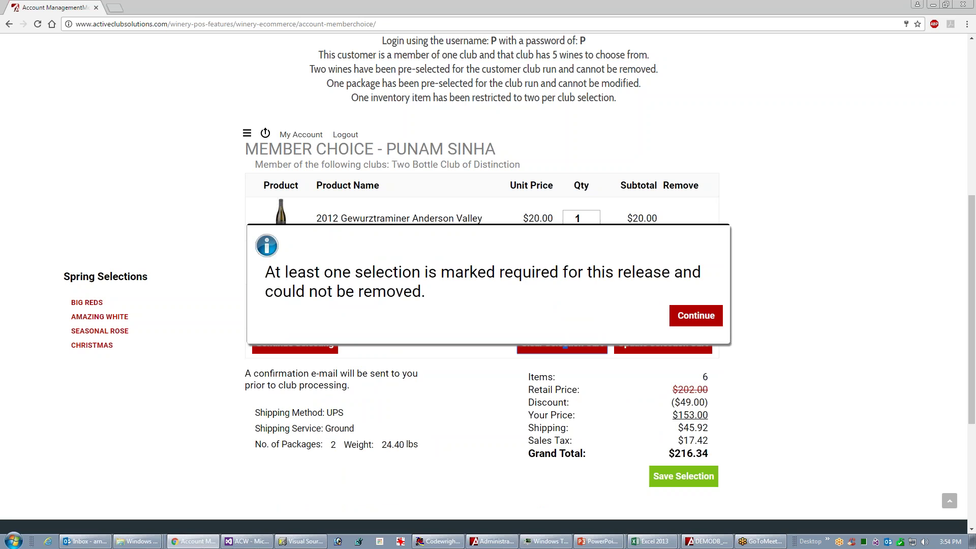
left_click(687, 309)
left_click(673, 470)
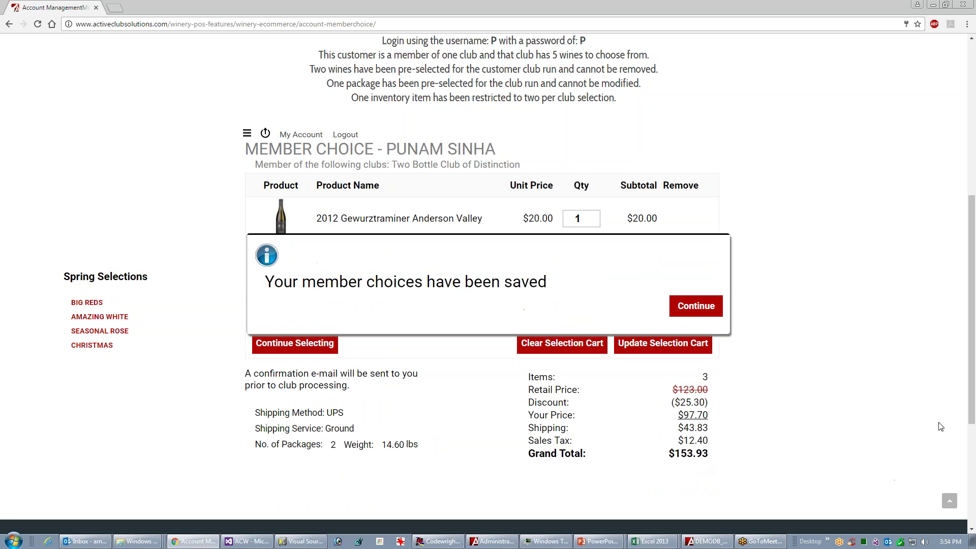
left_click(706, 306)
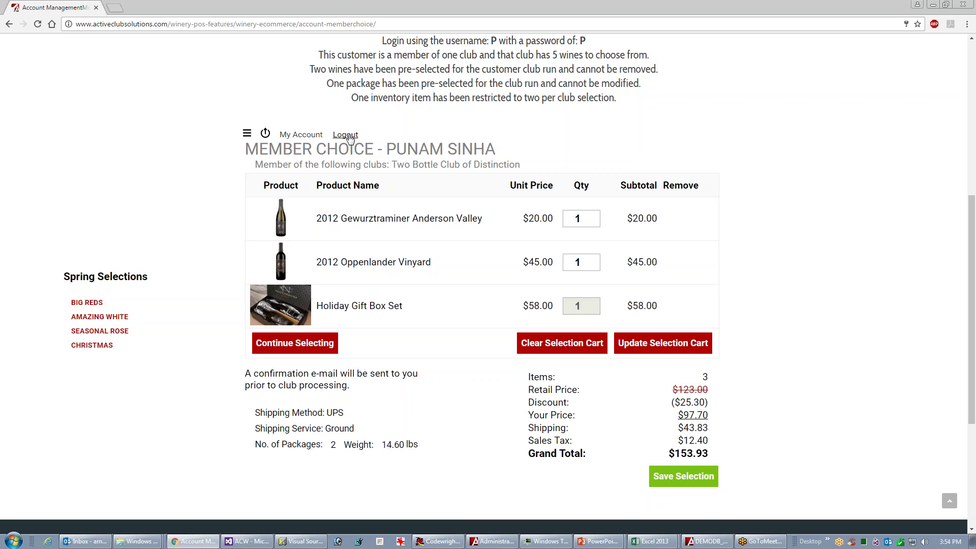
Log out of the member account and log back in with the demo customer's username and account password.
left_click(345, 137)
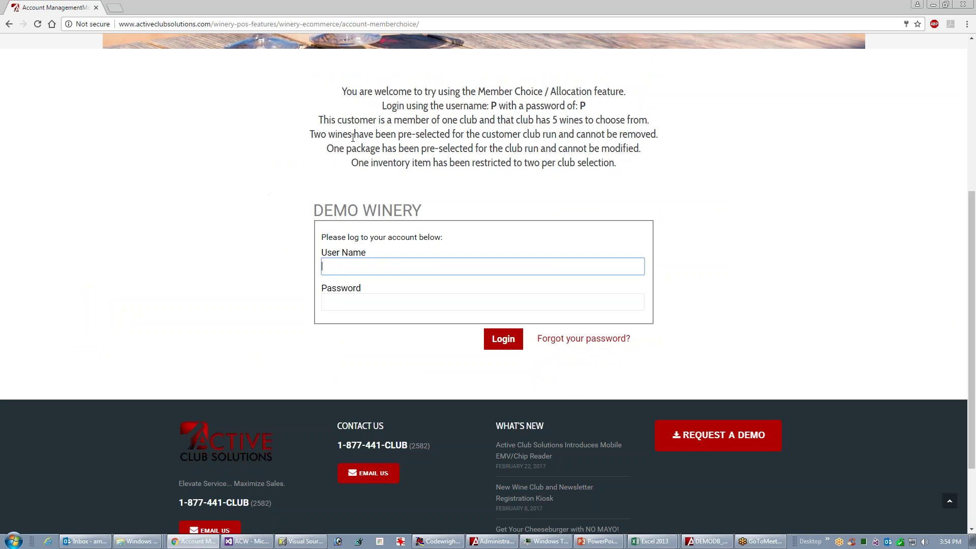
type("p")
key("Tab")
type("p")
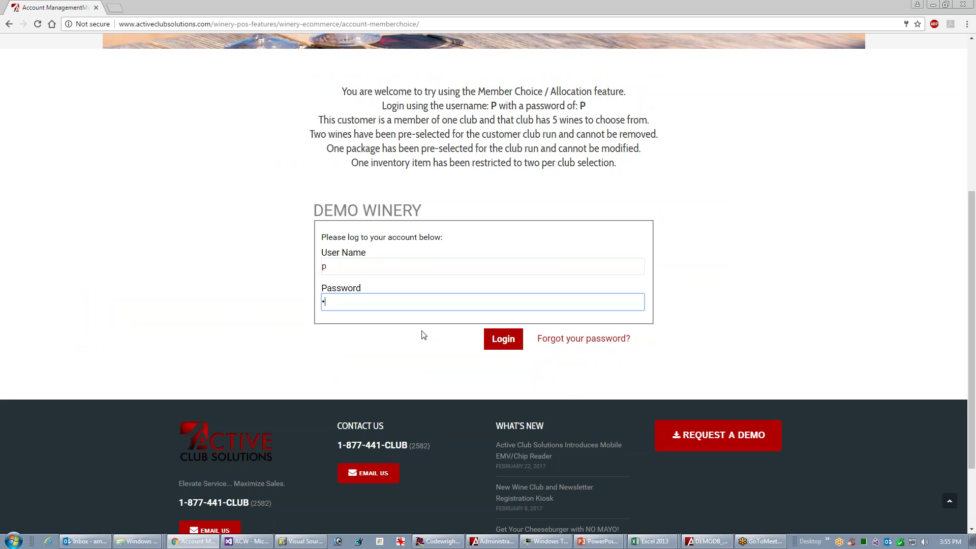
left_click(503, 341)
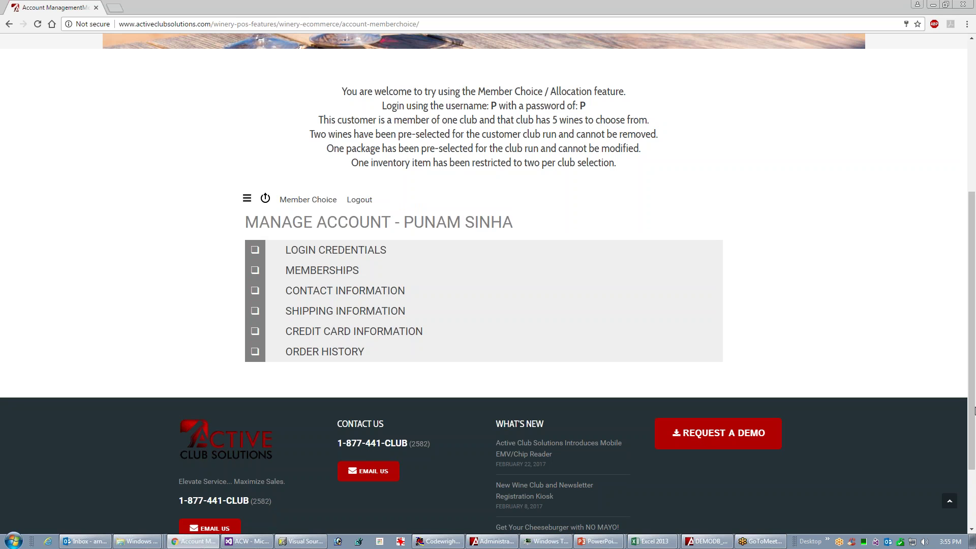
Switch to the PowerPoint slide show and advance past the Application Scenarios slide to the closing slide.
key("alt+Tab")
key("alt+Tab")
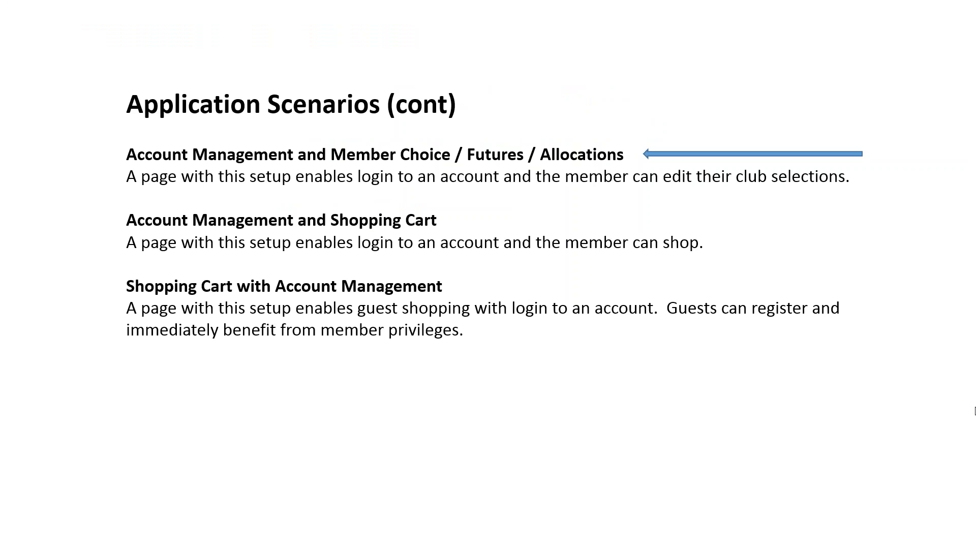
key("Right")
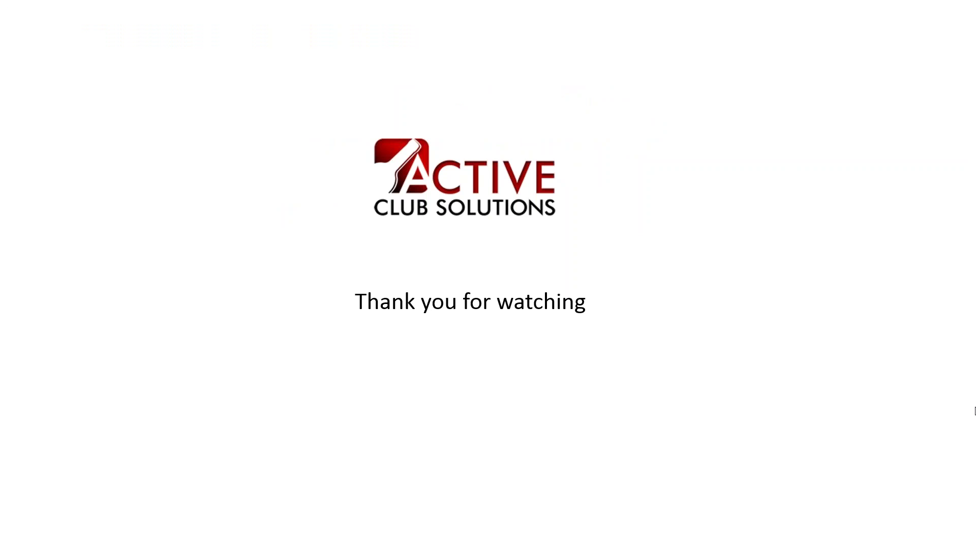